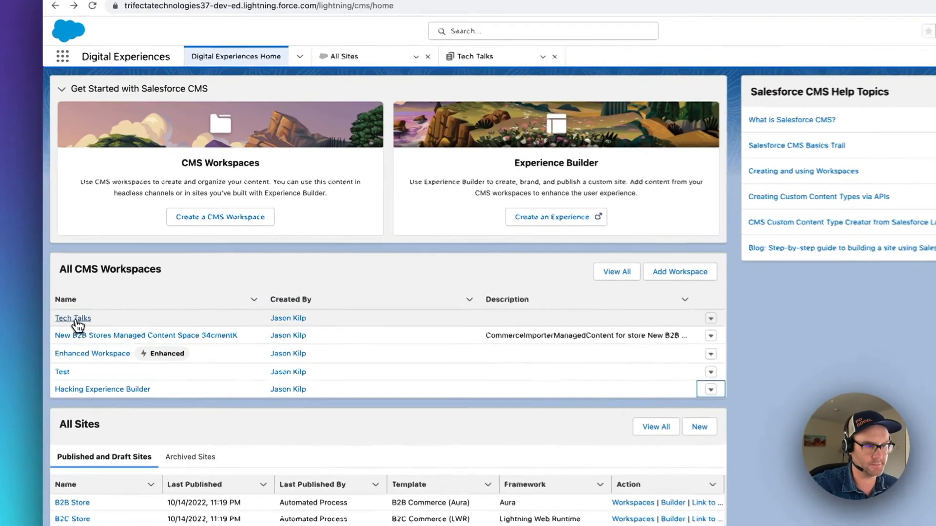
- Open the News folder in the Tech Talks CMS workspace
{"action": "left_click", "coordinate": [111, 282]}
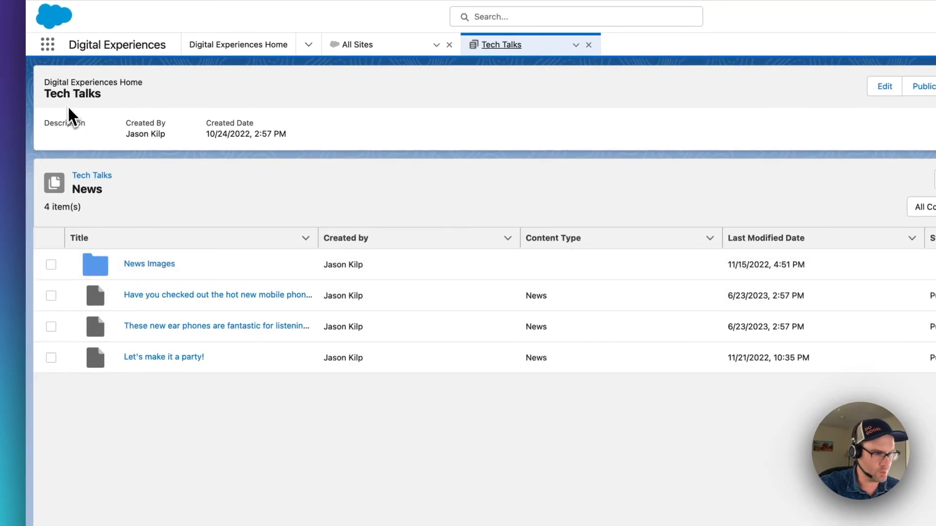
{"action": "left_click", "coordinate": [100, 176]}
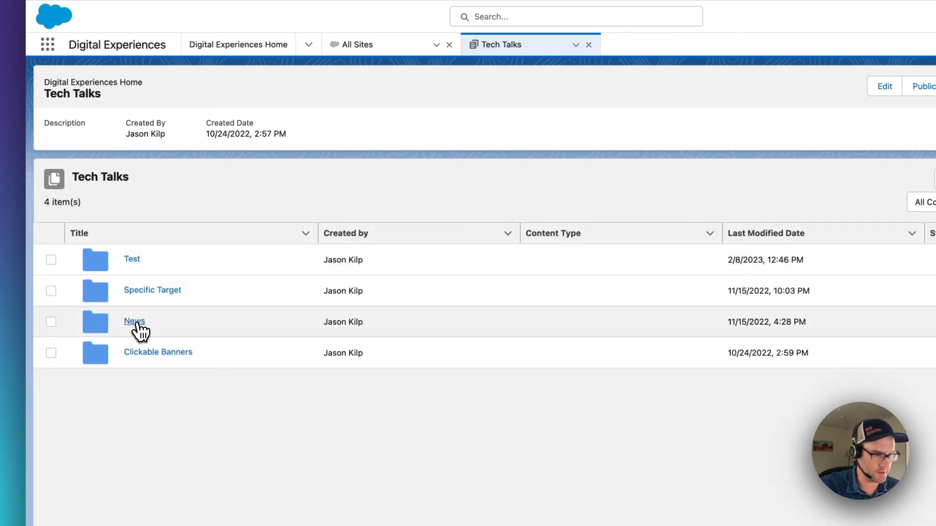
{"action": "left_click", "coordinate": [138, 324]}
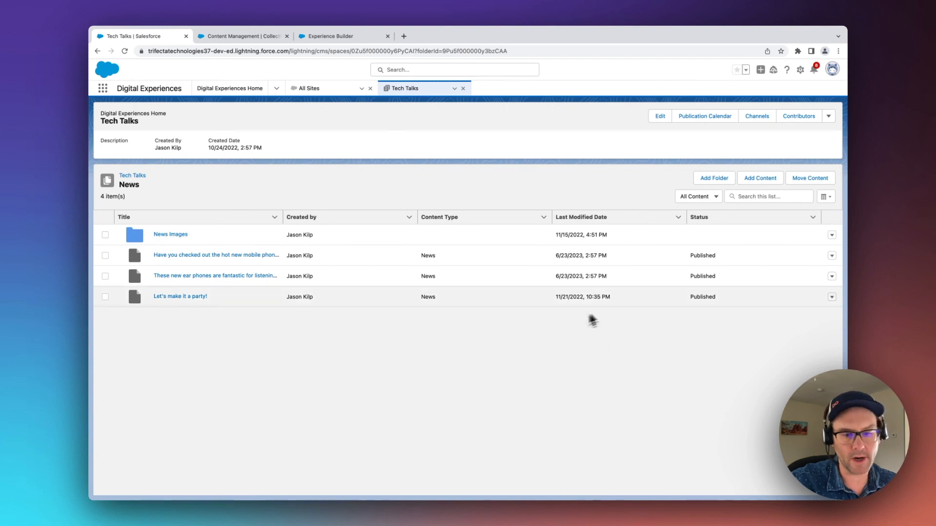
{"action": "left_click", "coordinate": [759, 181]}
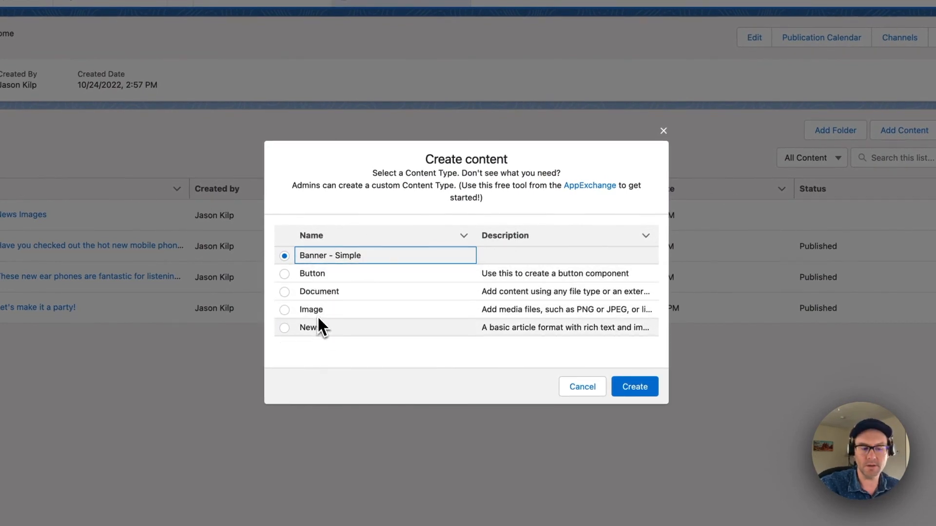
{"action": "left_click", "coordinate": [317, 330]}
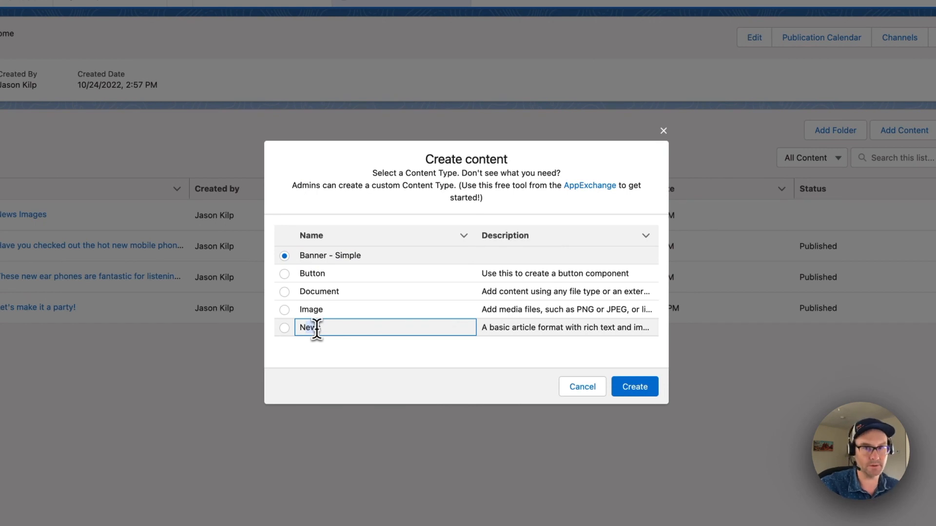
{"action": "left_click_drag", "start_coordinate": [339, 268], "coordinate": [312, 254]}
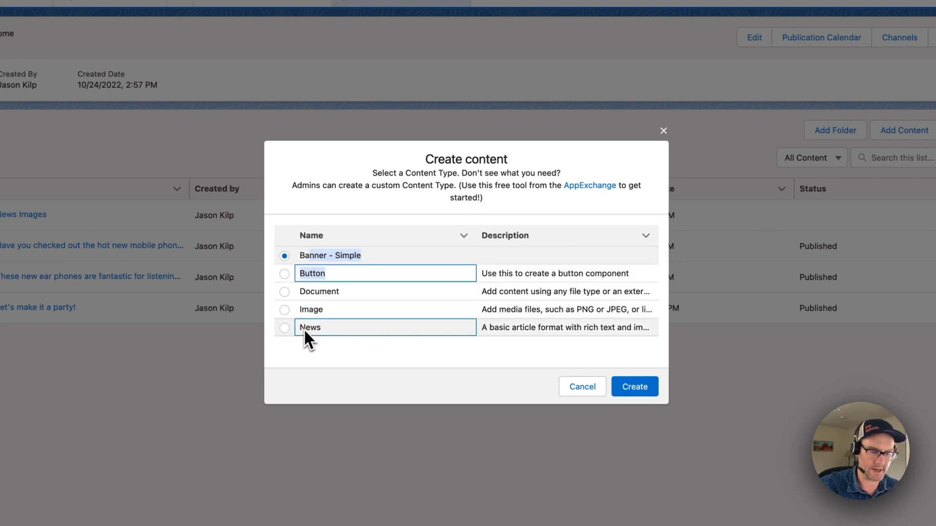
{"action": "left_click", "coordinate": [663, 131]}
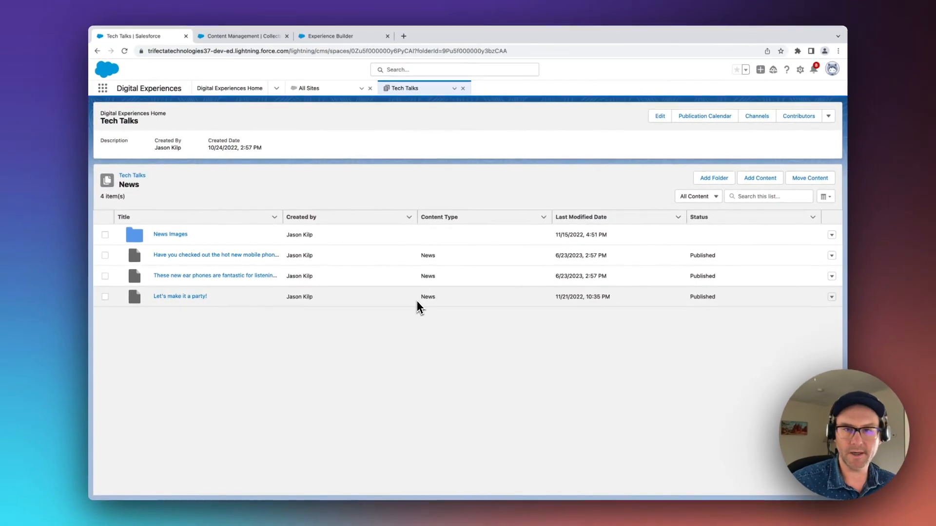
- Open the news article "These new ear phones are fantastic for listening to music." for editing as a draft
{"action": "left_click", "coordinate": [205, 281]}
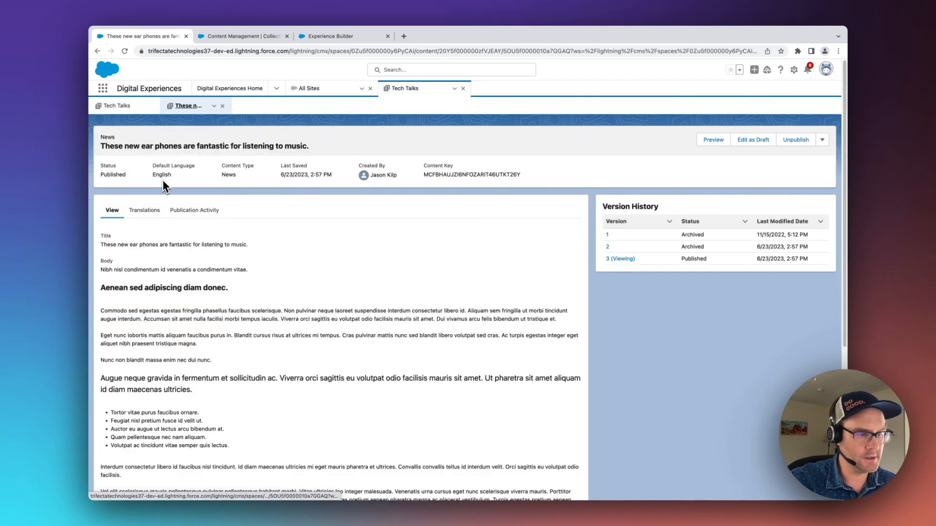
{"action": "left_click", "coordinate": [759, 140]}
{"action": "left_click", "coordinate": [588, 295]}
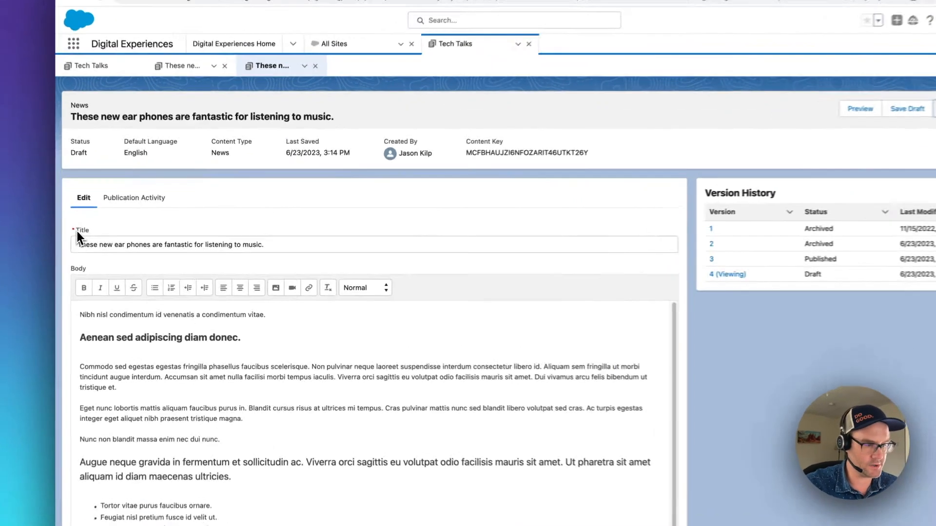
- Review the ear phones article's title, body, banner image, excerpt and content slug, and publish the draft
{"action": "left_click_drag", "start_coordinate": [106, 235], "coordinate": [129, 238]}
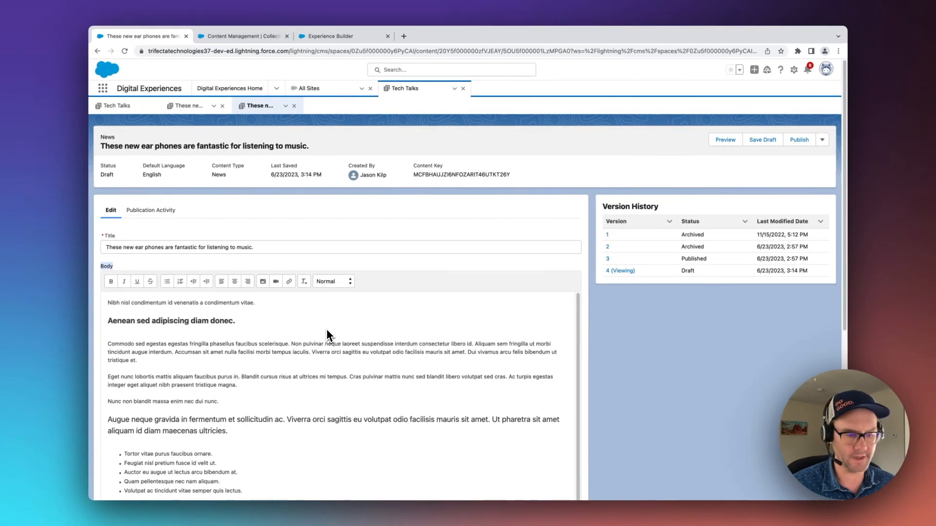
{"action": "scroll", "coordinate": [426, 275], "scroll_direction": "down", "scroll_amount": 5}
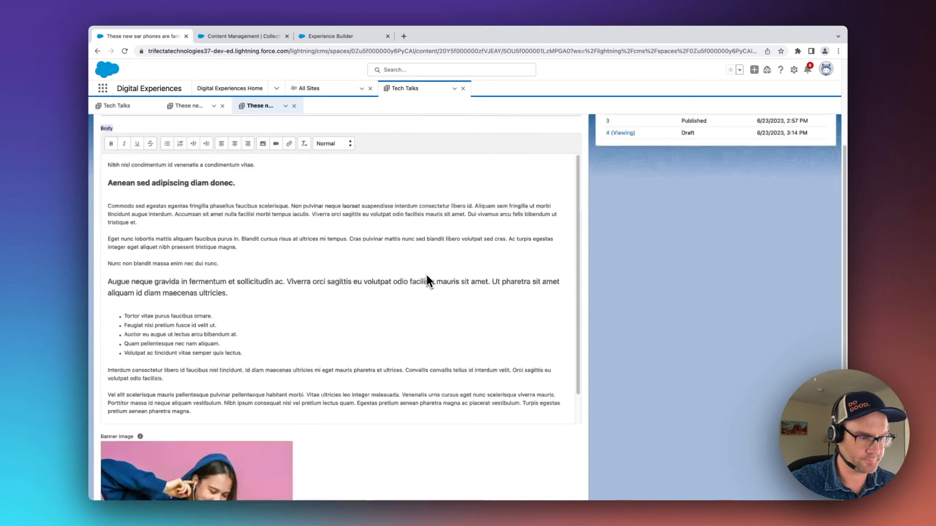
{"action": "scroll", "coordinate": [617, 322], "scroll_direction": "down", "scroll_amount": 3}
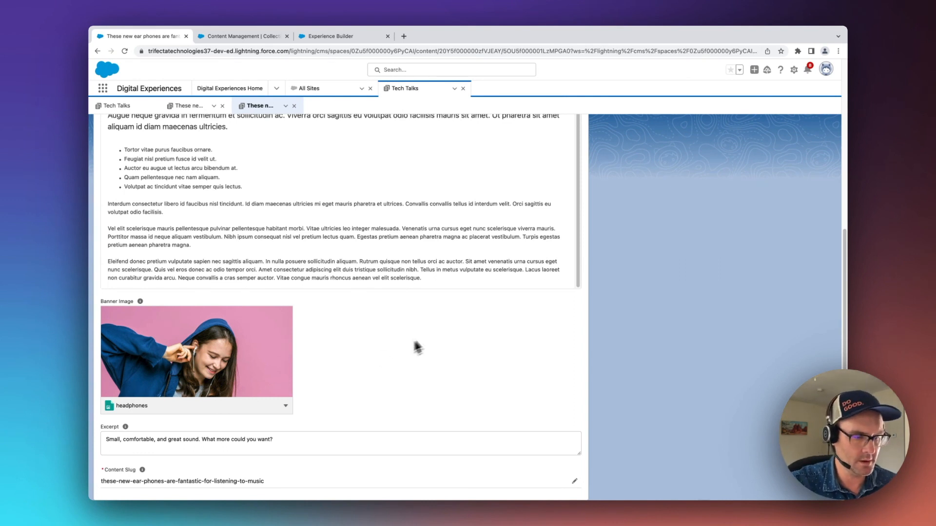
{"action": "scroll", "coordinate": [328, 291], "scroll_direction": "up", "scroll_amount": 8}
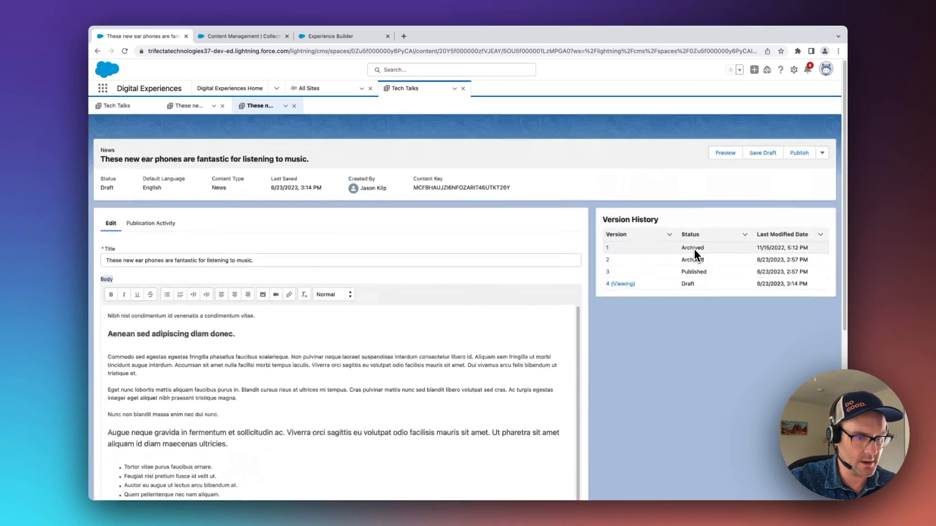
{"action": "left_click", "coordinate": [799, 139]}
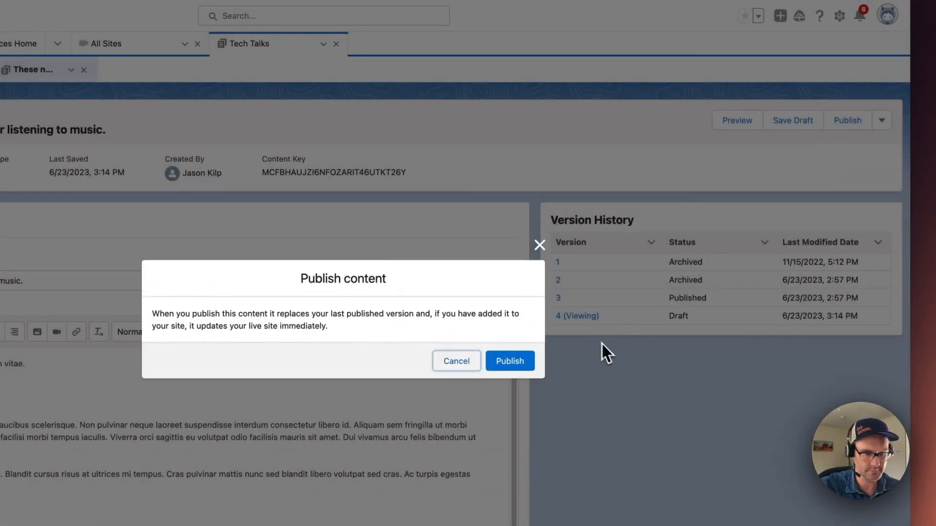
{"action": "left_click", "coordinate": [517, 366]}
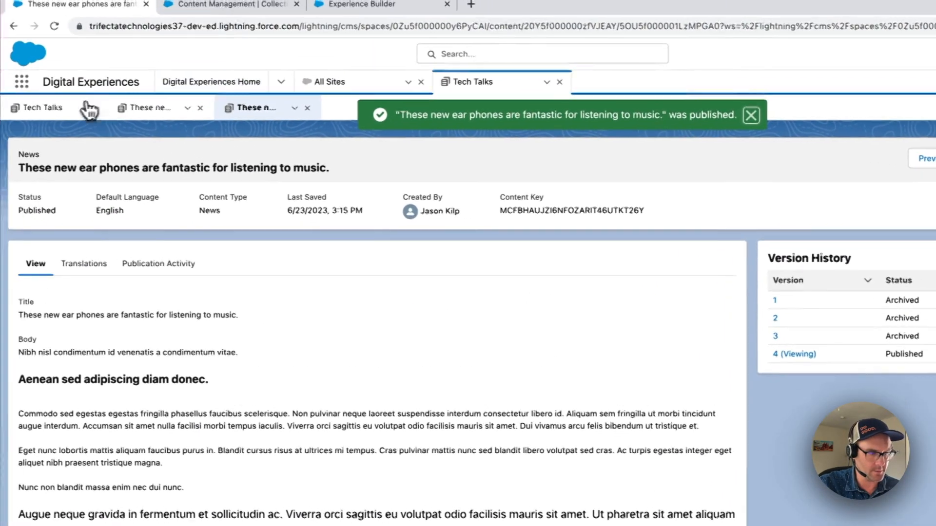
- Go back through the Tech Talks workspace to the Digital Experiences home and open the full list of sites
{"action": "left_click", "coordinate": [97, 109]}
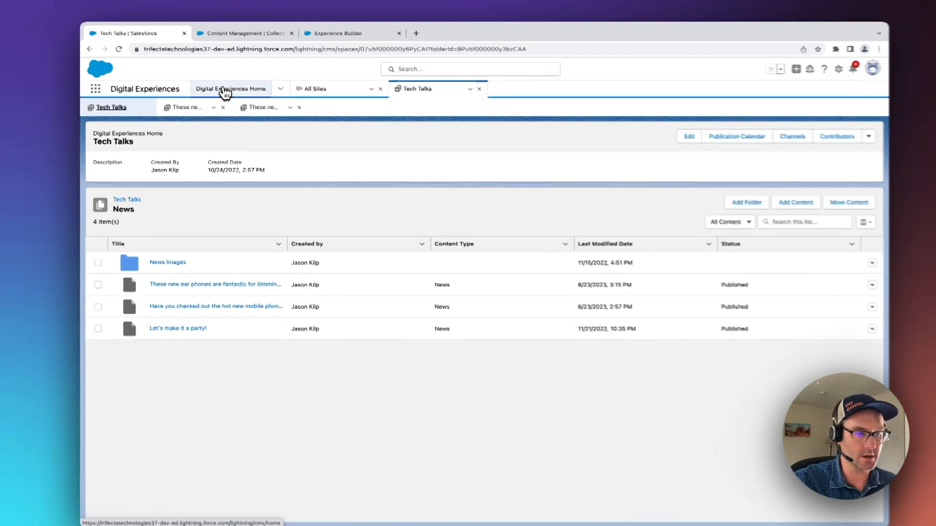
{"action": "left_click", "coordinate": [226, 89]}
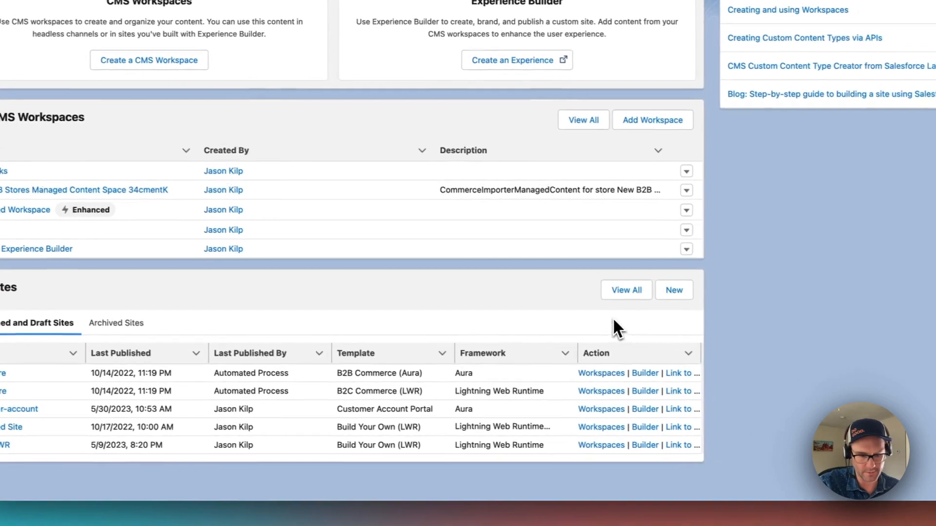
{"action": "left_click", "coordinate": [604, 295]}
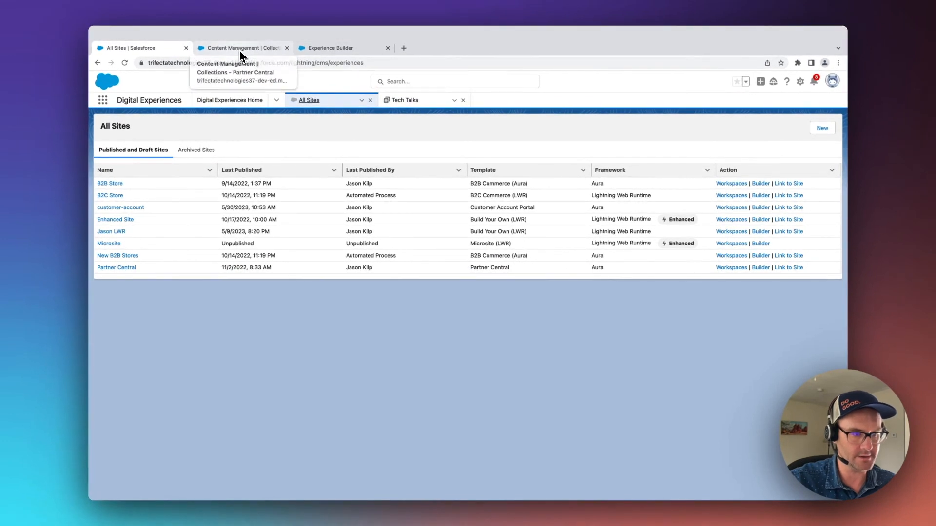
- Switch to Partner Central's Content Management and start a new collection named "News Articles" with CMS Content as its source
{"action": "left_click", "coordinate": [236, 48]}
{"action": "left_click", "coordinate": [249, 72]}
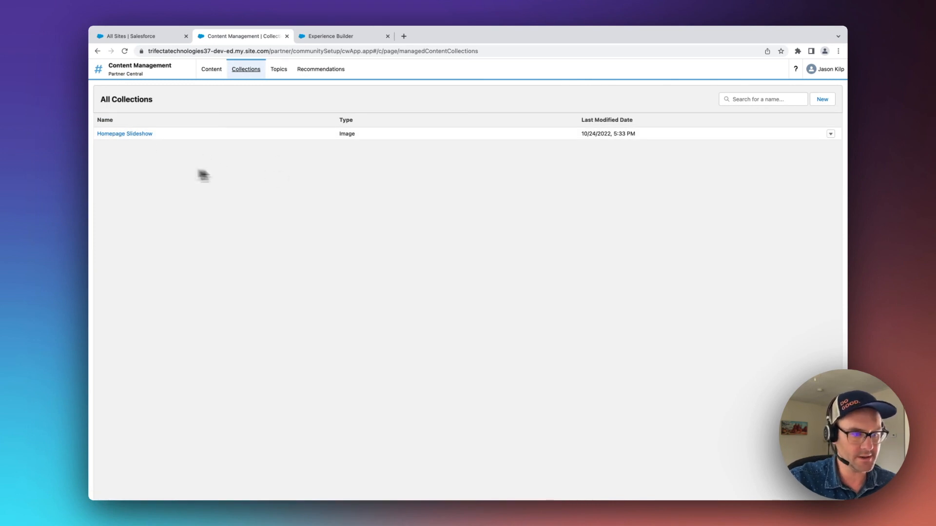
{"action": "left_click", "coordinate": [821, 100]}
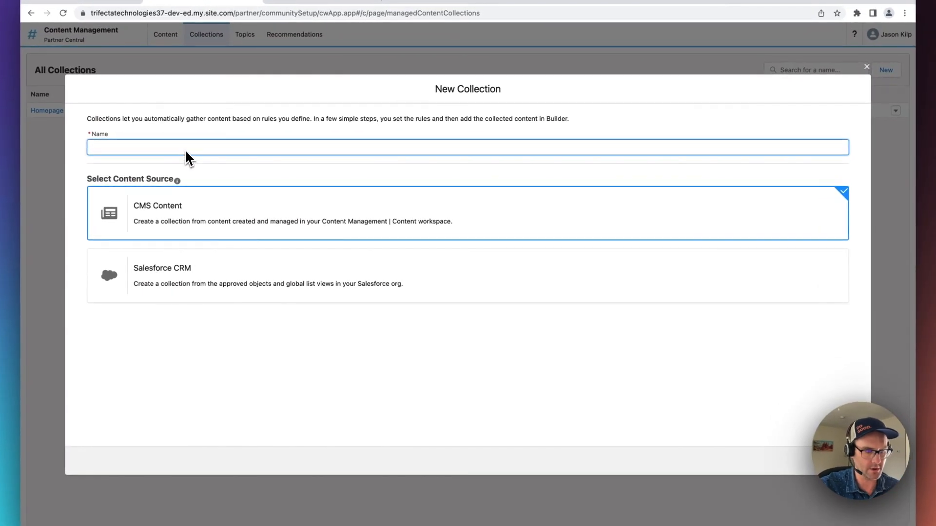
{"action": "type", "text": "News Ar"}
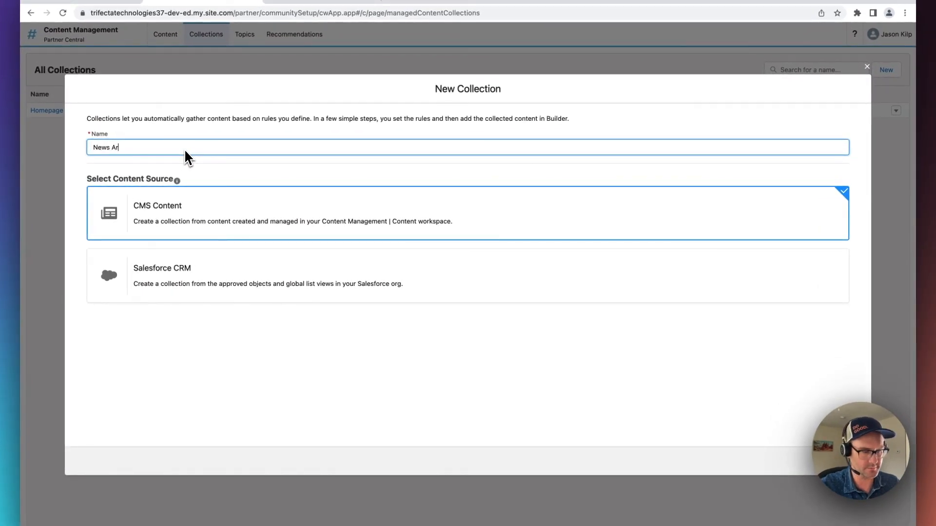
{"action": "type", "text": "ticles"}
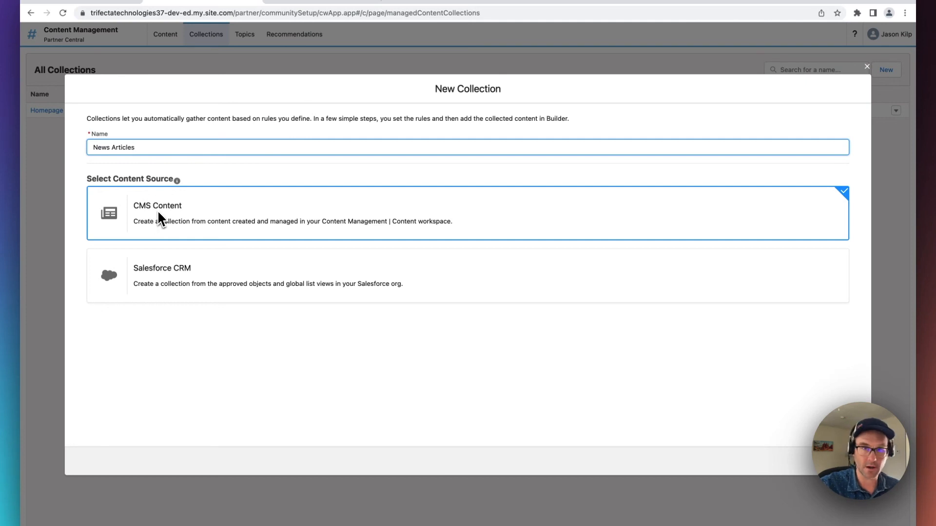
{"action": "left_click", "coordinate": [847, 462]}
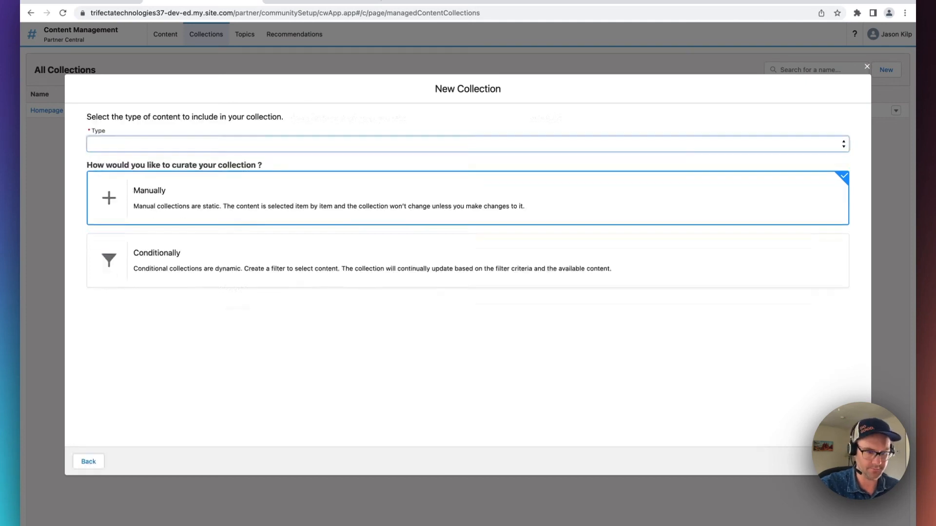
- Set the collection's content type to News and have it curated manually
{"action": "left_click", "coordinate": [194, 143]}
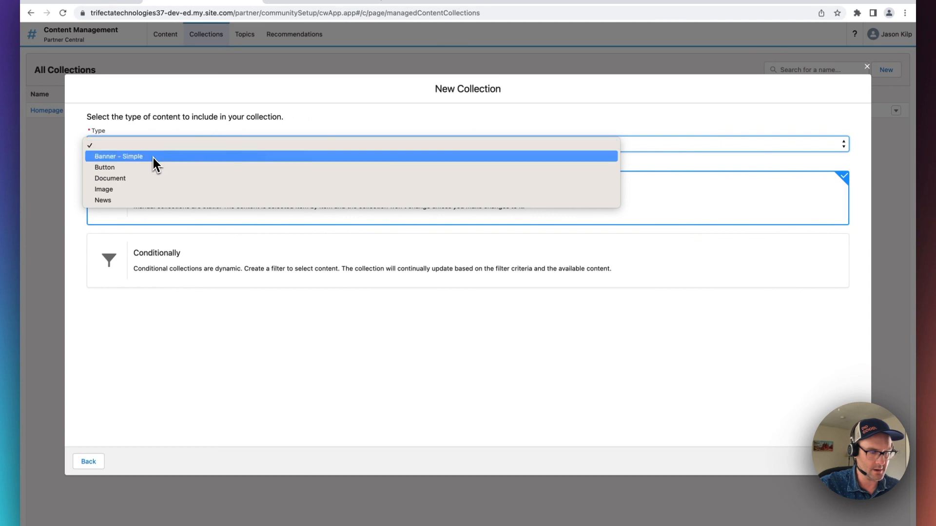
{"action": "left_click", "coordinate": [117, 201]}
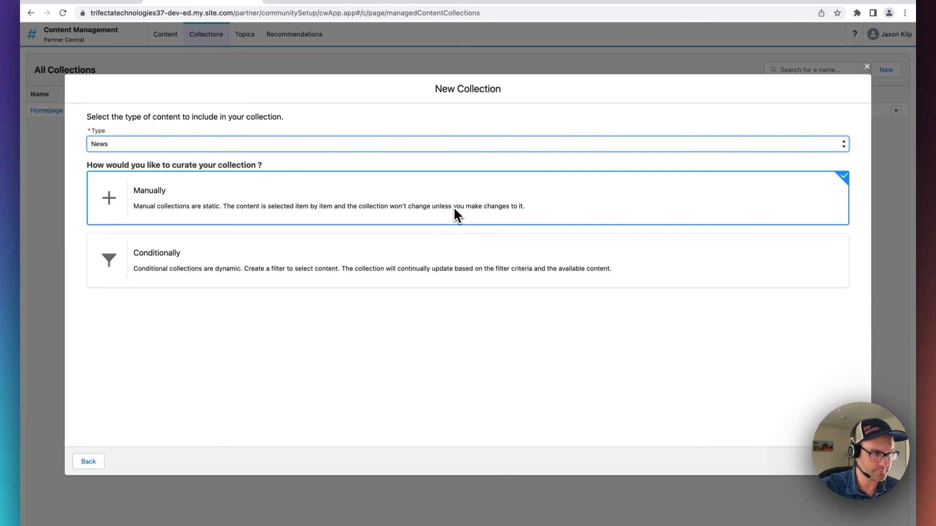
{"action": "left_click", "coordinate": [165, 198]}
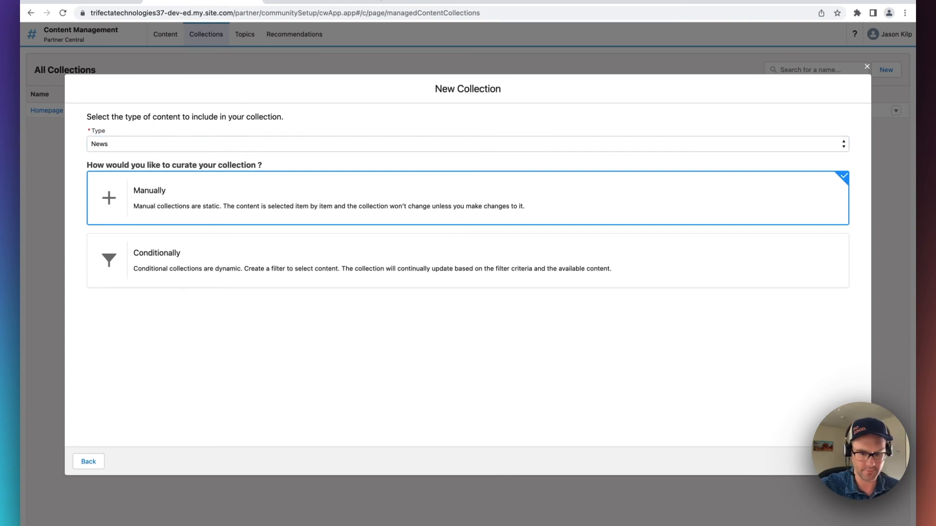
{"action": "left_click", "coordinate": [851, 462]}
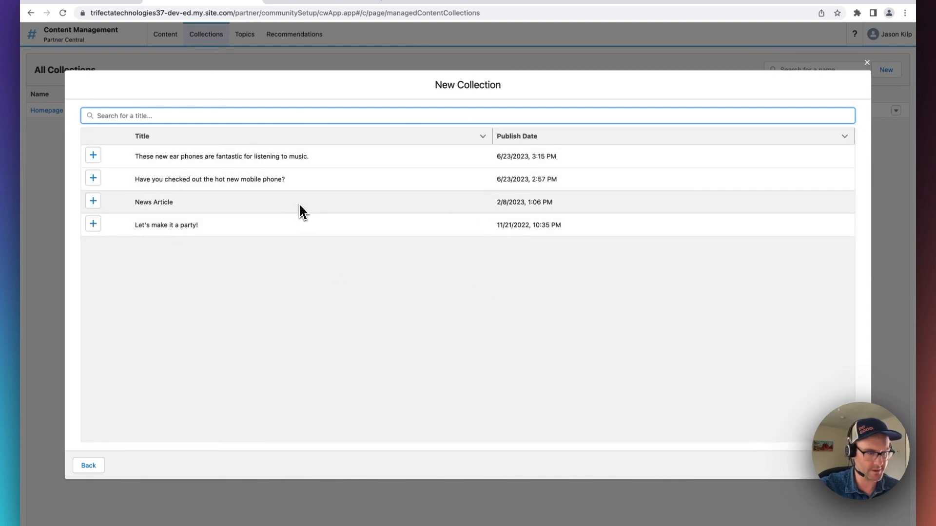
- Add the party, hot new mobile phone and new ear phones articles to the collection, leaving out "News Article", and save it
{"action": "left_click", "coordinate": [94, 225]}
{"action": "left_click", "coordinate": [94, 179]}
{"action": "left_click", "coordinate": [95, 156]}
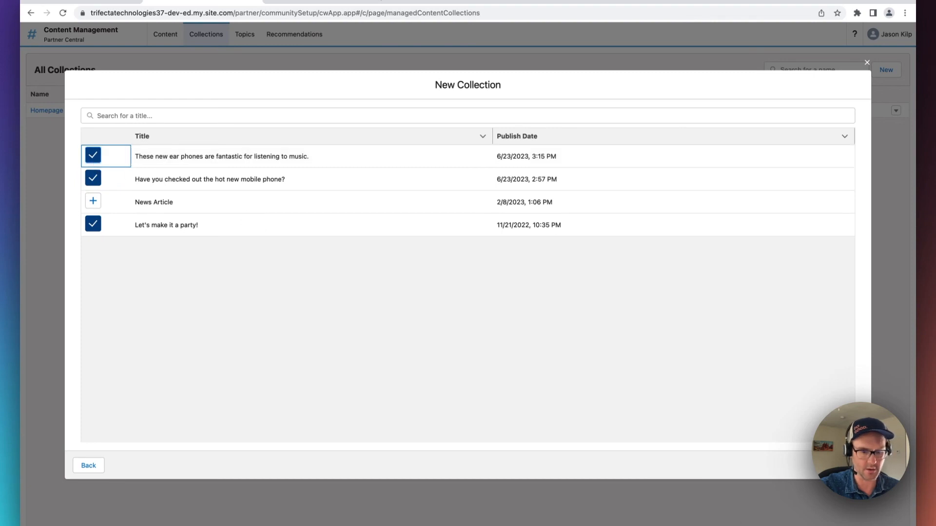
{"action": "left_click", "coordinate": [847, 466]}
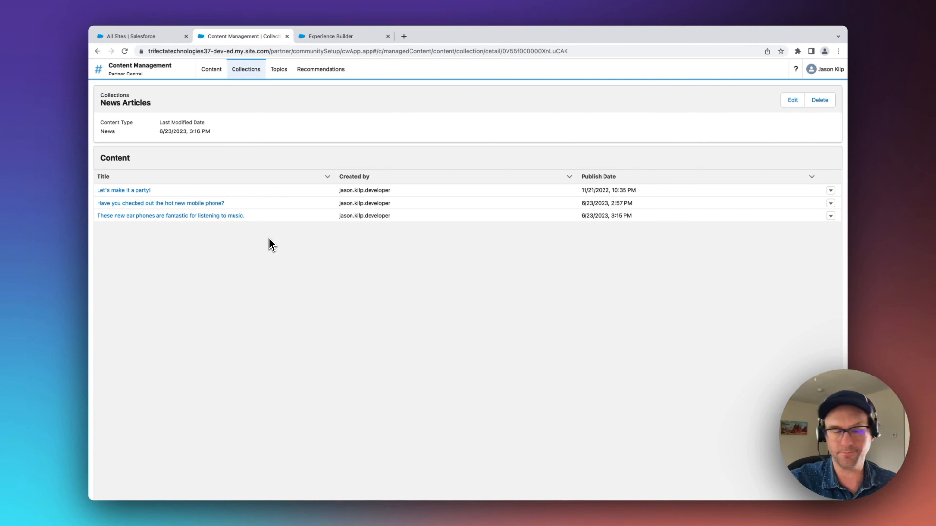
- Switch to Experience Builder and find the News content pages in the site's page list
{"action": "left_click", "coordinate": [320, 37]}
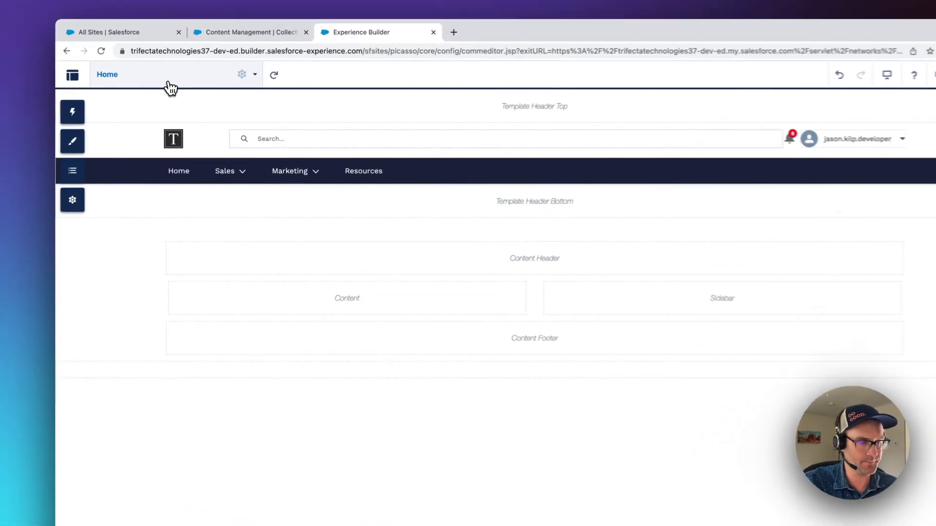
{"action": "left_click", "coordinate": [132, 72]}
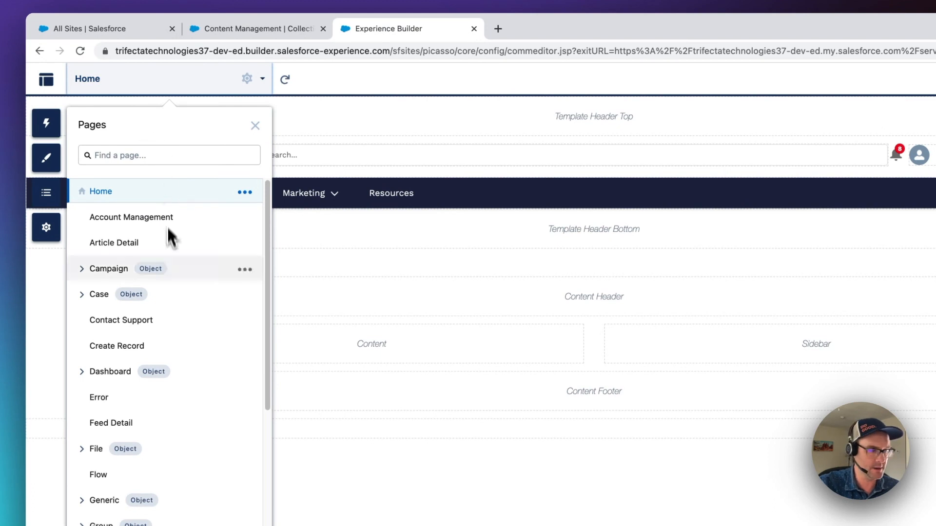
{"action": "scroll", "coordinate": [167, 203], "scroll_direction": "down", "scroll_amount": 5}
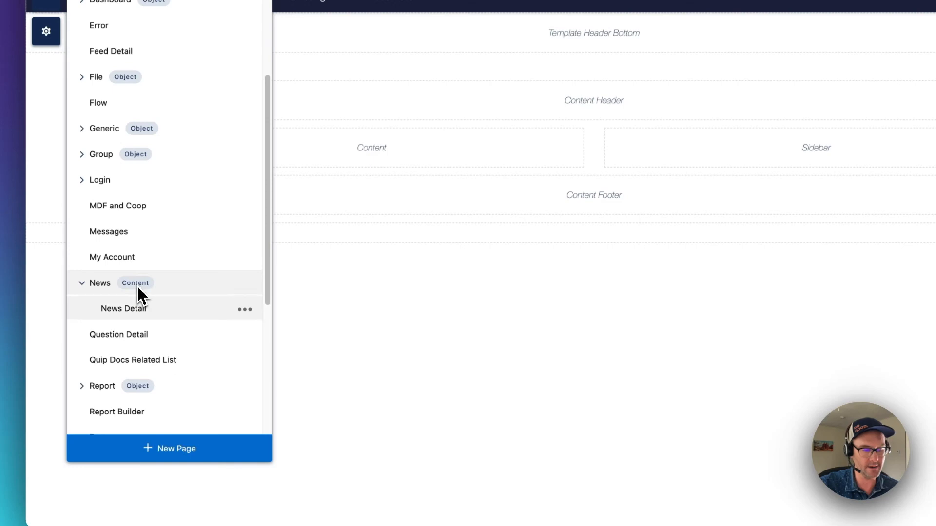
{"action": "left_click", "coordinate": [167, 456]}
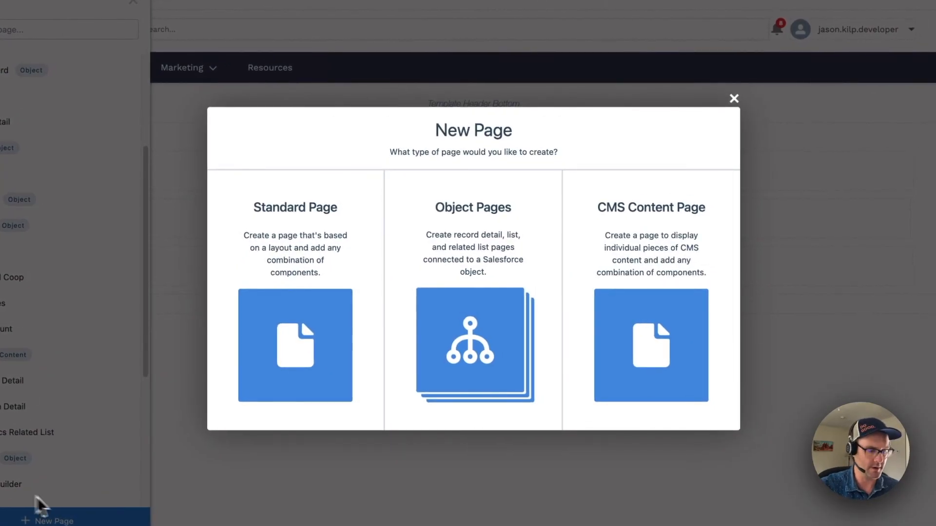
{"action": "left_click", "coordinate": [659, 359]}
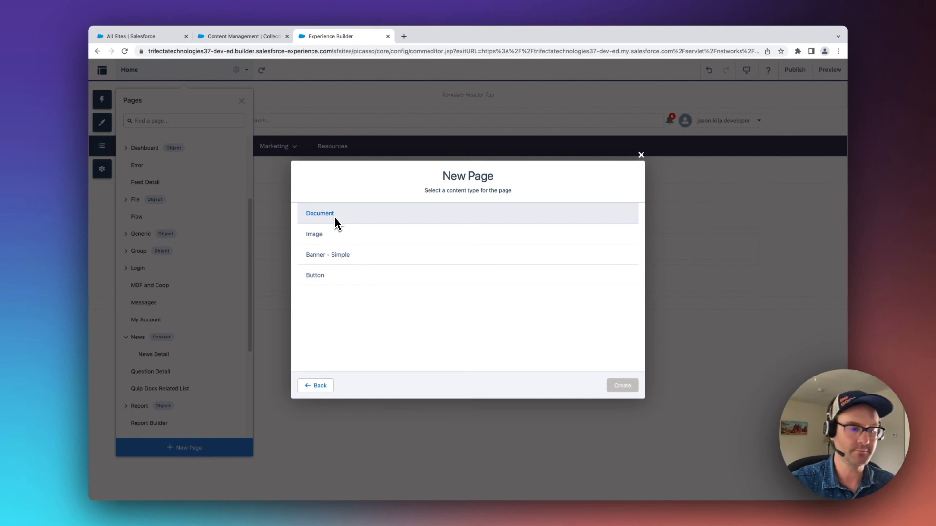
{"action": "left_click", "coordinate": [640, 155]}
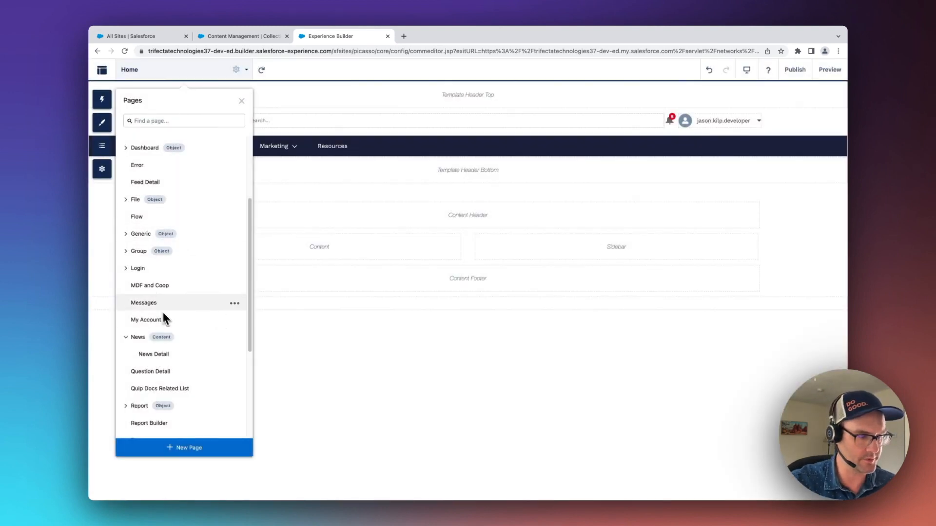
- Open the News Detail page and add a CMS Single Item (Detail) component to its empty column
{"action": "left_click", "coordinate": [161, 360]}
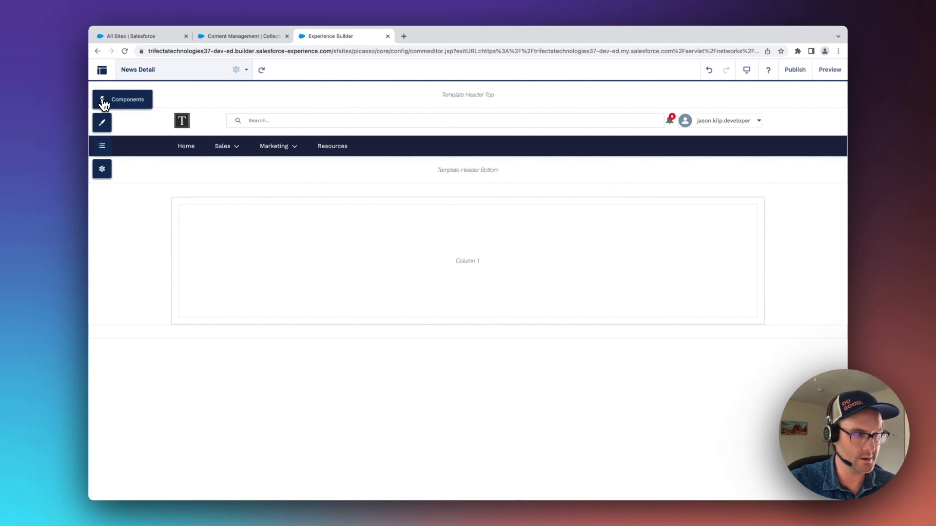
{"action": "left_click", "coordinate": [120, 103]}
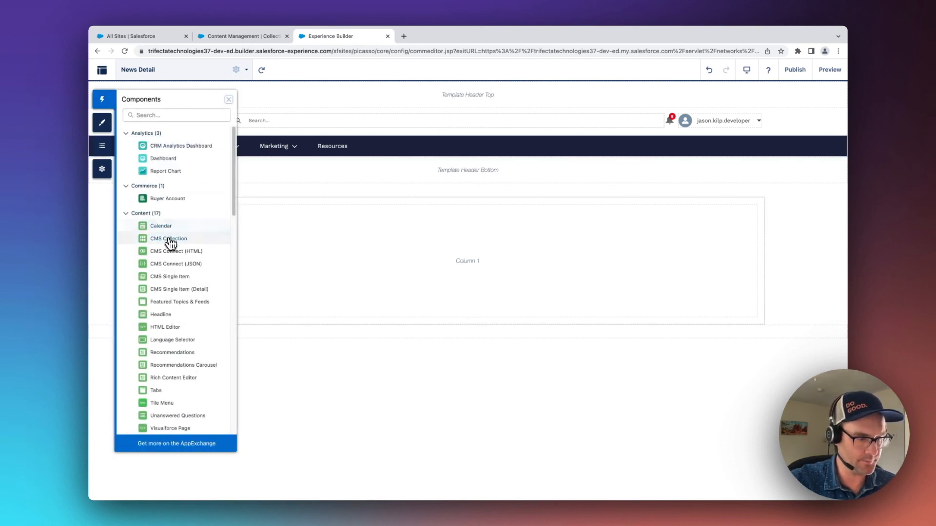
{"action": "scroll", "coordinate": [169, 247], "scroll_direction": "down", "scroll_amount": 1}
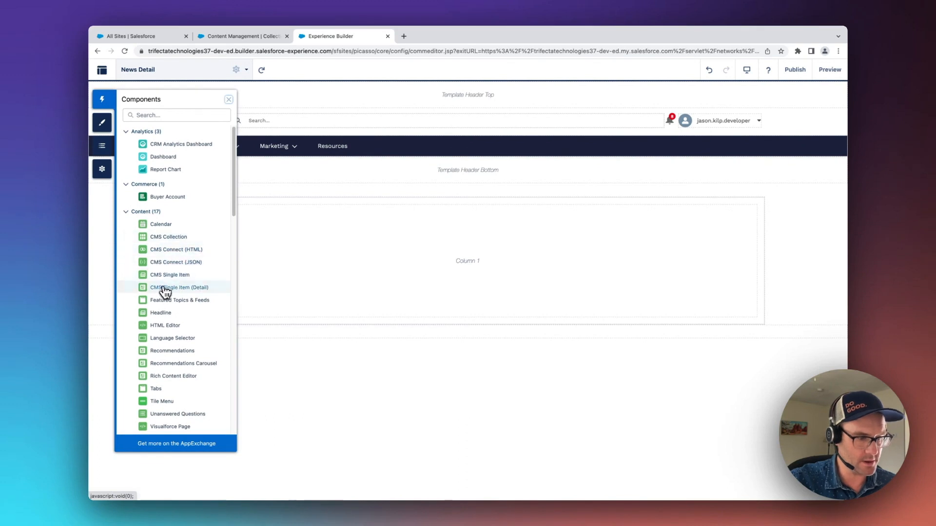
{"action": "left_click_drag", "start_coordinate": [164, 292], "coordinate": [388, 252]}
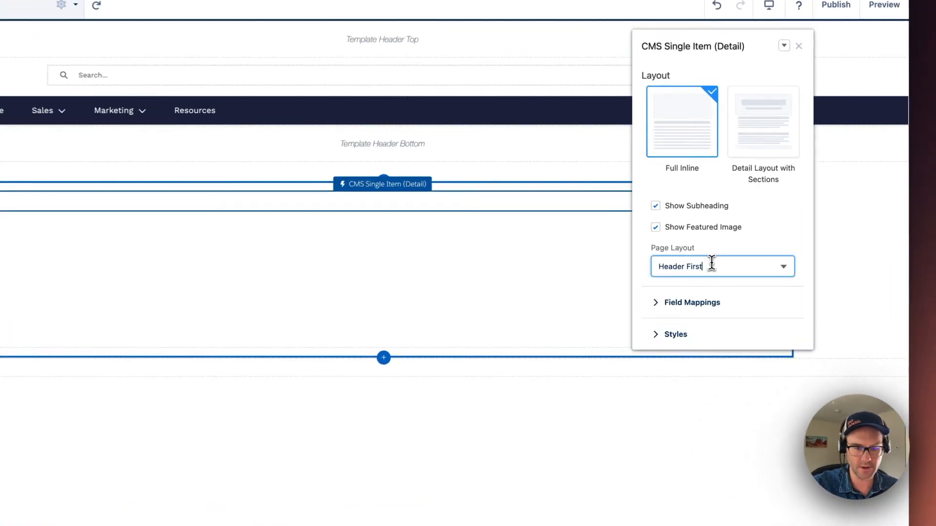
- Set the CMS Single Item (Detail) component's page layout to Image First and expand its field mappings
{"action": "left_click", "coordinate": [704, 258]}
{"action": "left_click", "coordinate": [692, 311]}
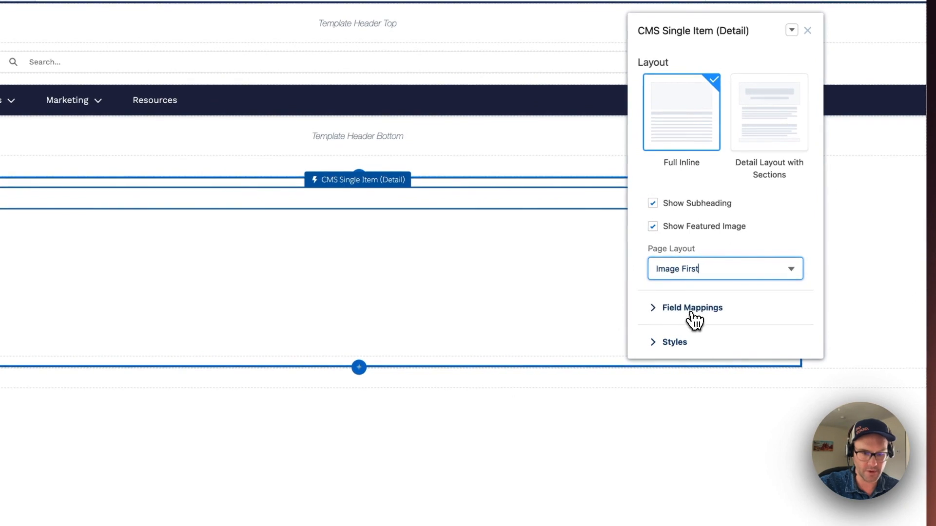
{"action": "left_click", "coordinate": [654, 308]}
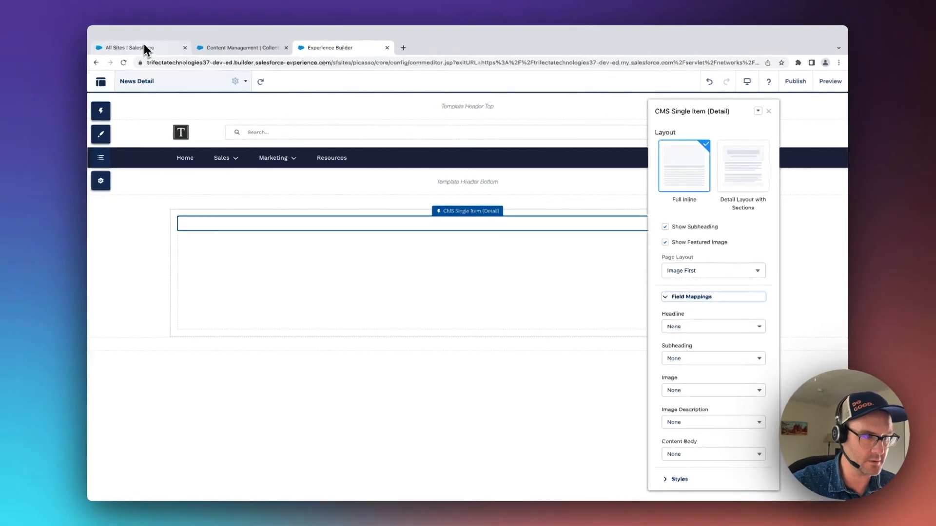
- Open the hot new mobile phone article in the Tech Talks workspace and examine which content fields it has
{"action": "left_click", "coordinate": [143, 44]}
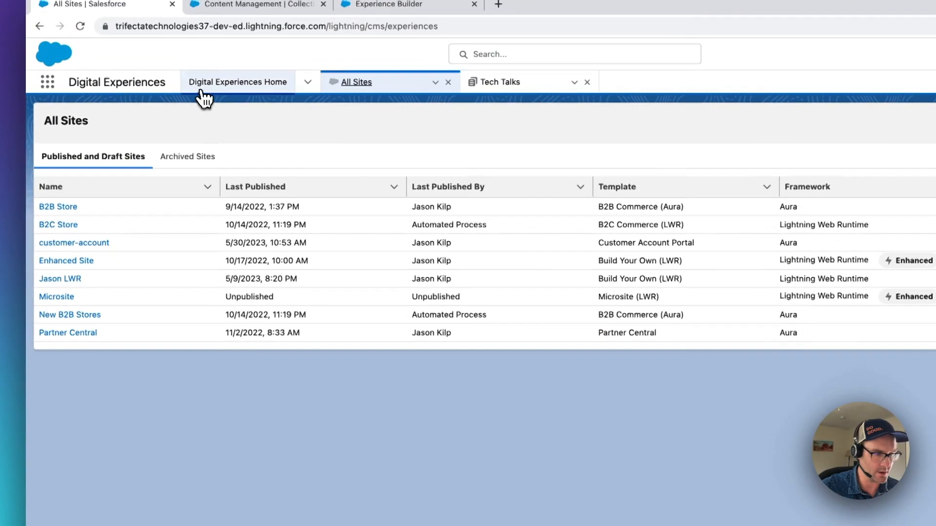
{"action": "left_click", "coordinate": [204, 93]}
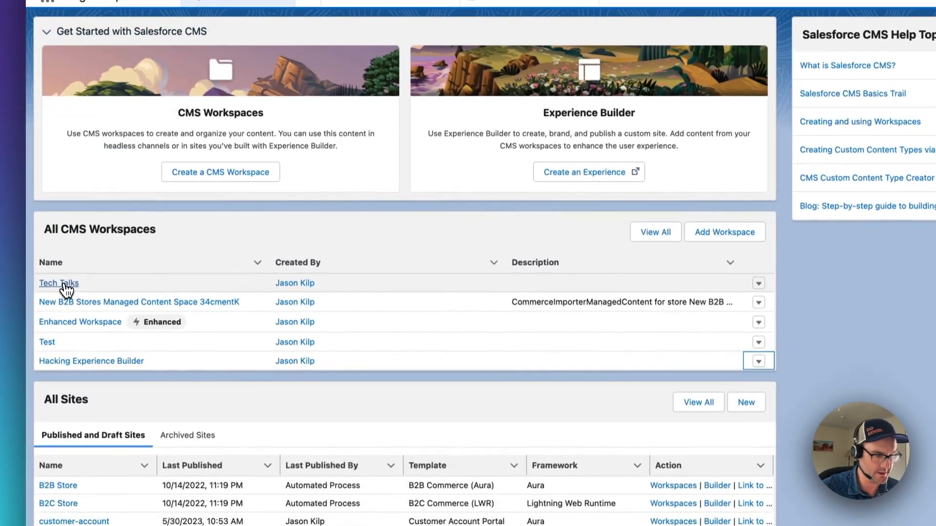
{"action": "left_click", "coordinate": [65, 287]}
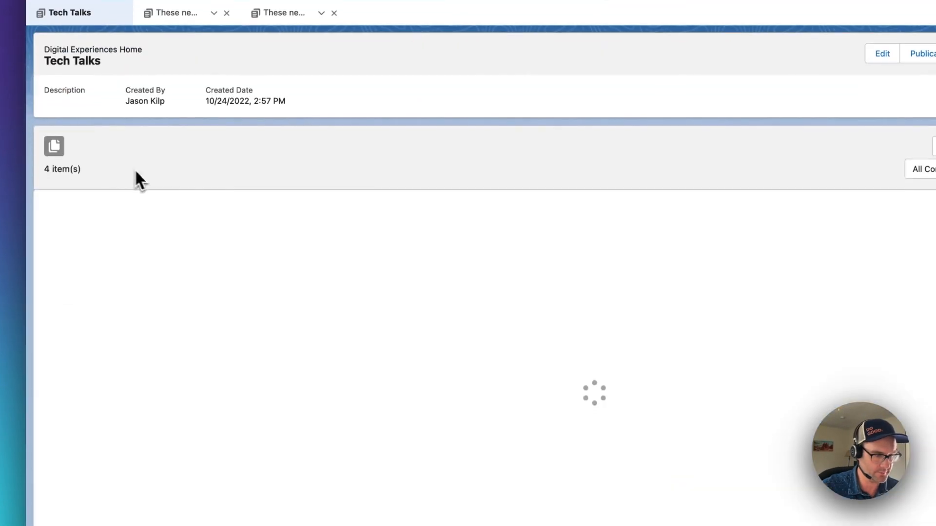
{"action": "left_click", "coordinate": [153, 293]}
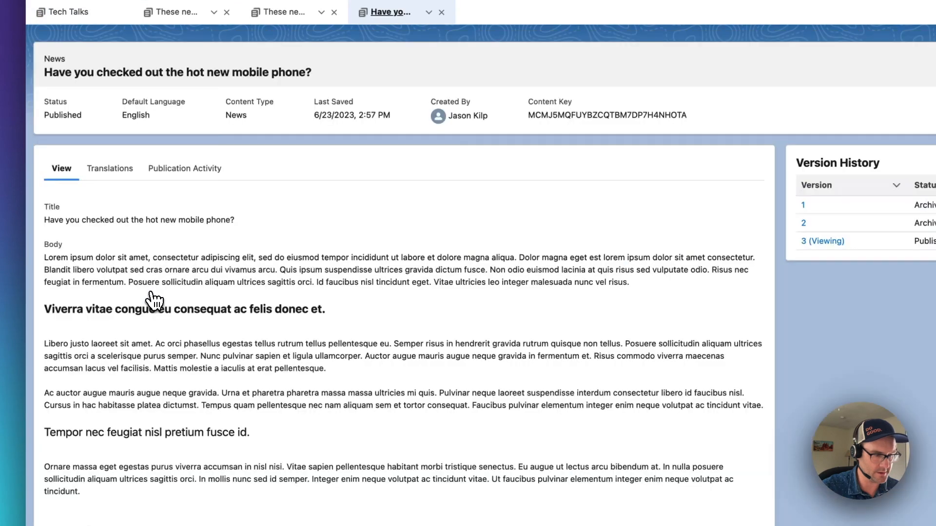
{"action": "left_click_drag", "start_coordinate": [45, 207], "coordinate": [61, 208]}
{"action": "left_click_drag", "start_coordinate": [49, 244], "coordinate": [67, 244]}
{"action": "scroll", "coordinate": [74, 344], "scroll_direction": "down", "scroll_amount": 1}
{"action": "scroll", "coordinate": [76, 351], "scroll_direction": "down", "scroll_amount": 7}
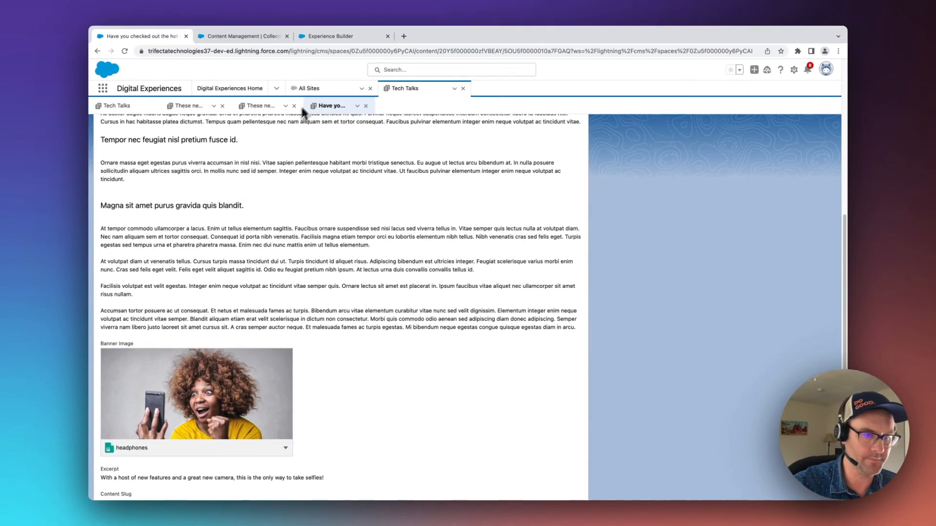
- Return to Experience Builder and map the component's Headline to Title and its Subheading to Excerpt
{"action": "left_click", "coordinate": [347, 32]}
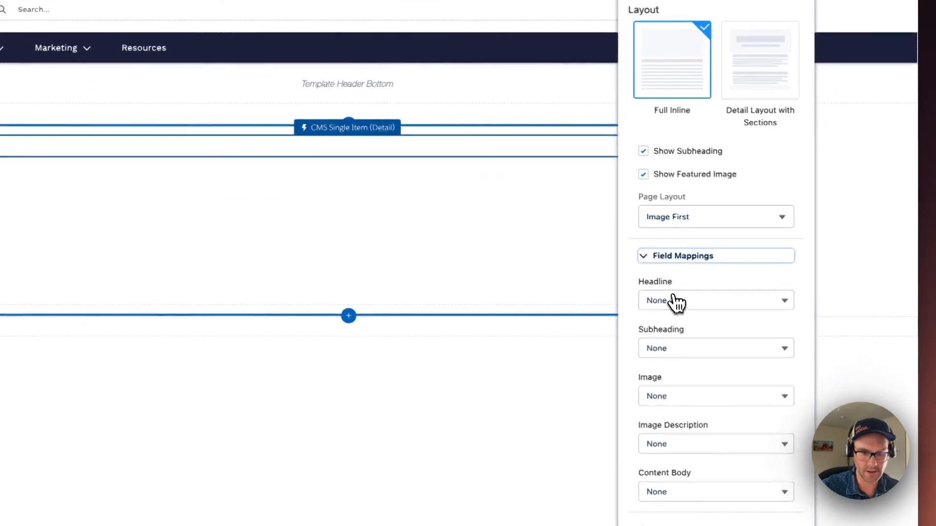
{"action": "left_click", "coordinate": [704, 314]}
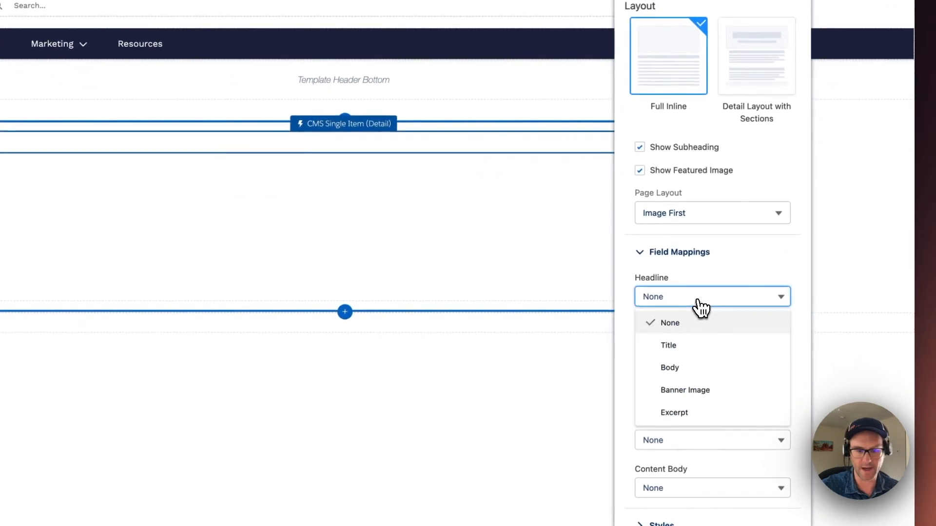
{"action": "left_click", "coordinate": [680, 349]}
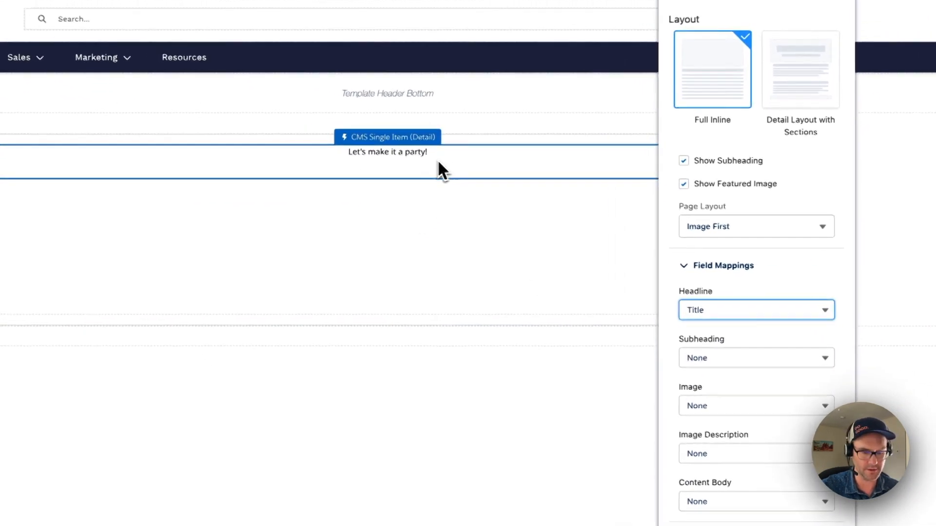
{"action": "left_click", "coordinate": [738, 361]}
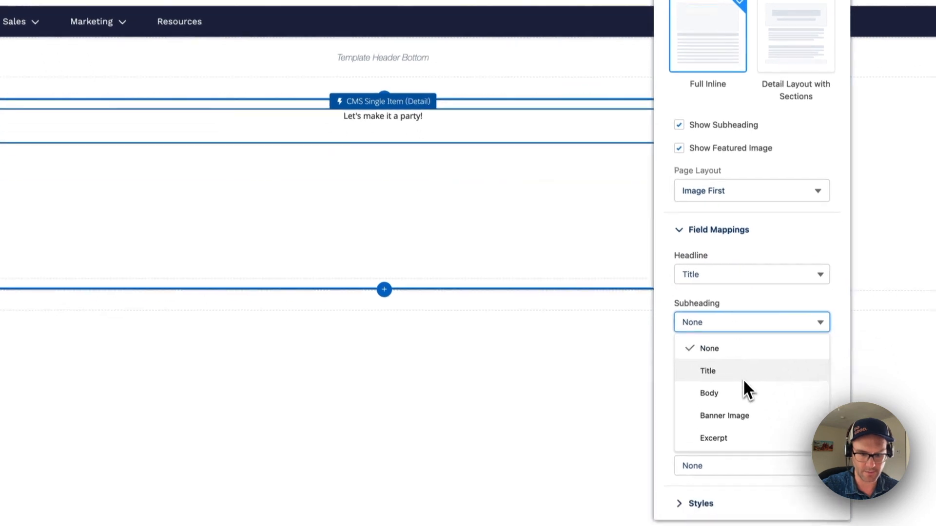
{"action": "left_click", "coordinate": [711, 393]}
- Map the component's Image to Banner Image and its Content Body to Body
{"action": "left_click", "coordinate": [721, 325]}
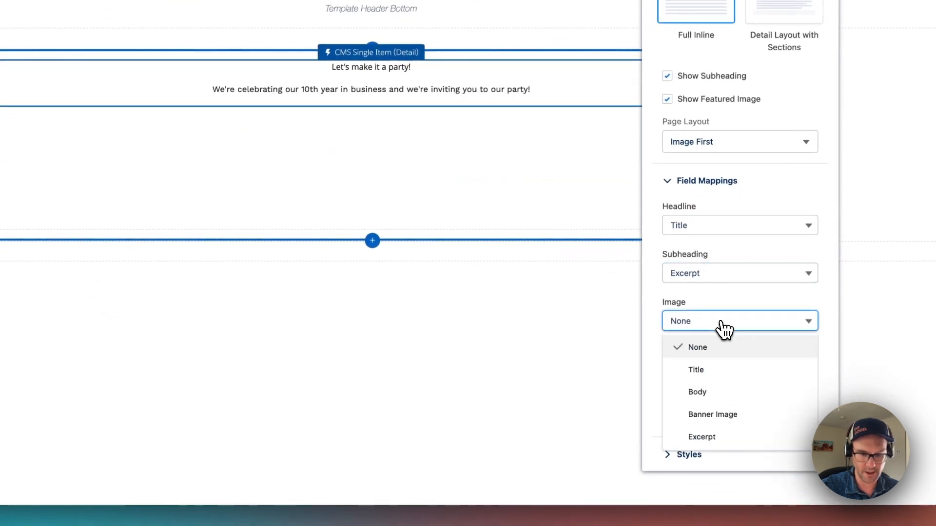
{"action": "left_click", "coordinate": [720, 417]}
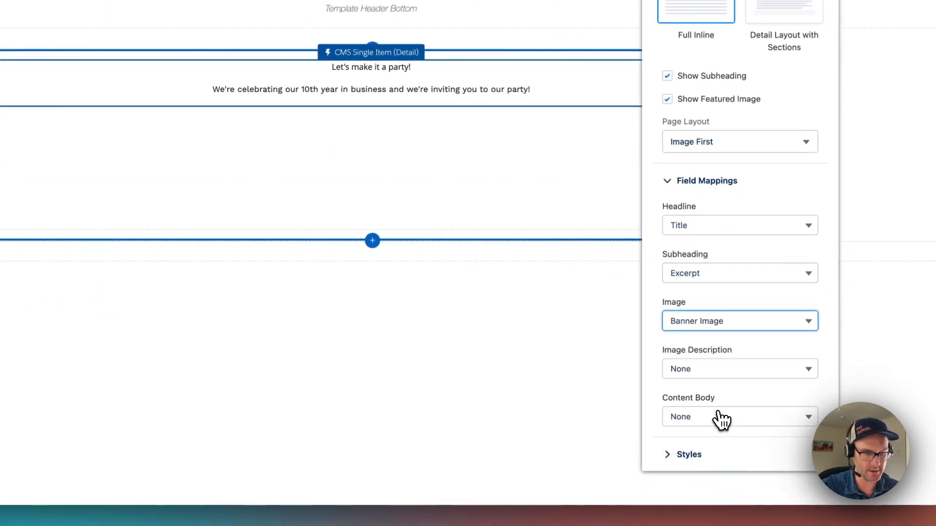
{"action": "left_click", "coordinate": [721, 417]}
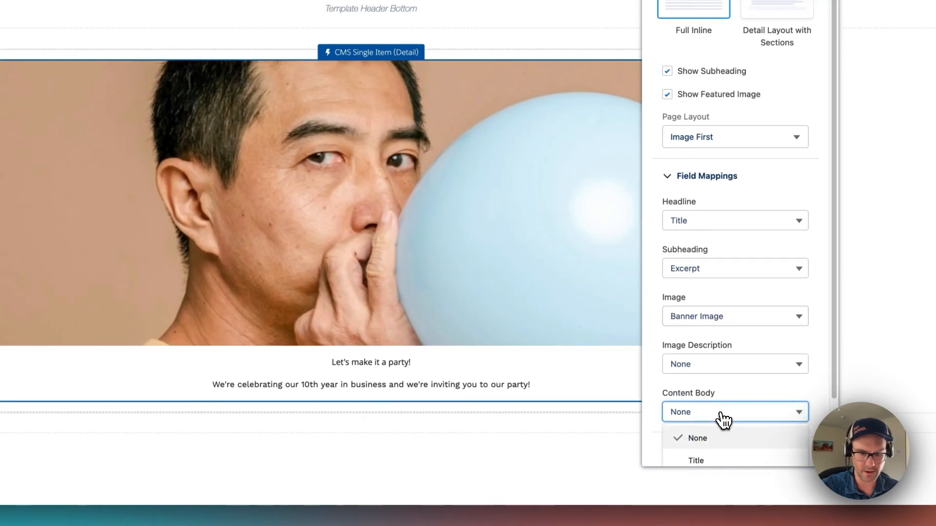
{"action": "scroll", "coordinate": [728, 415], "scroll_direction": "down", "scroll_amount": 3}
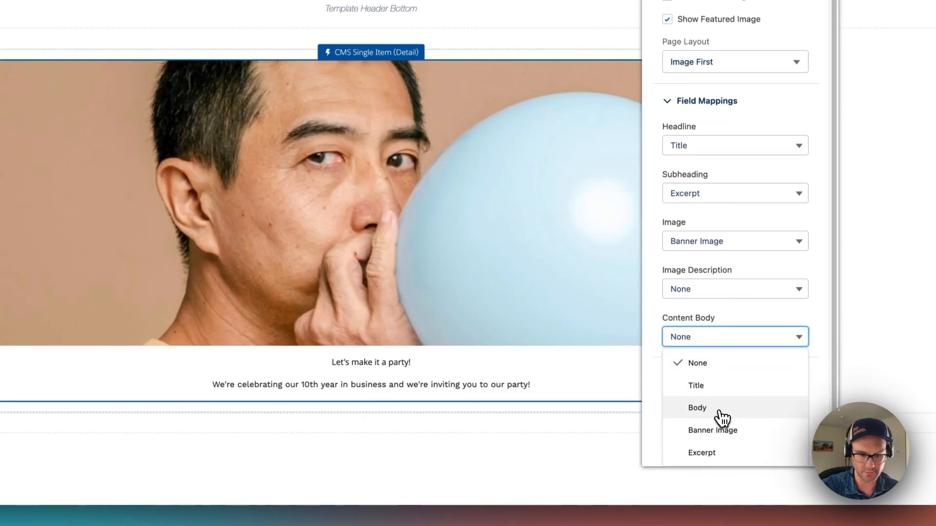
{"action": "left_click", "coordinate": [720, 409]}
{"action": "scroll", "coordinate": [502, 244], "scroll_direction": "down", "scroll_amount": 4}
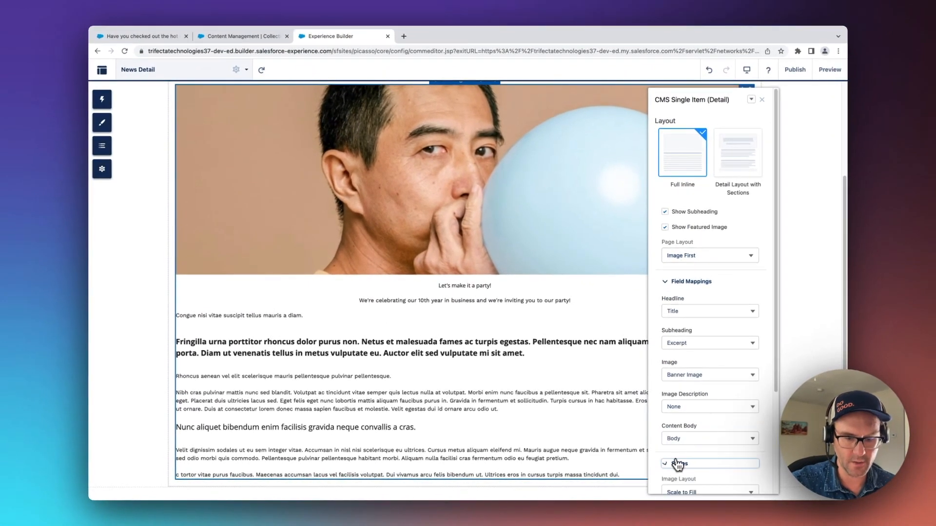
- Set the component's heading tag to Heading 1 in its styles and close its properties
{"action": "left_click", "coordinate": [677, 465]}
{"action": "scroll", "coordinate": [708, 381], "scroll_direction": "down", "scroll_amount": 3}
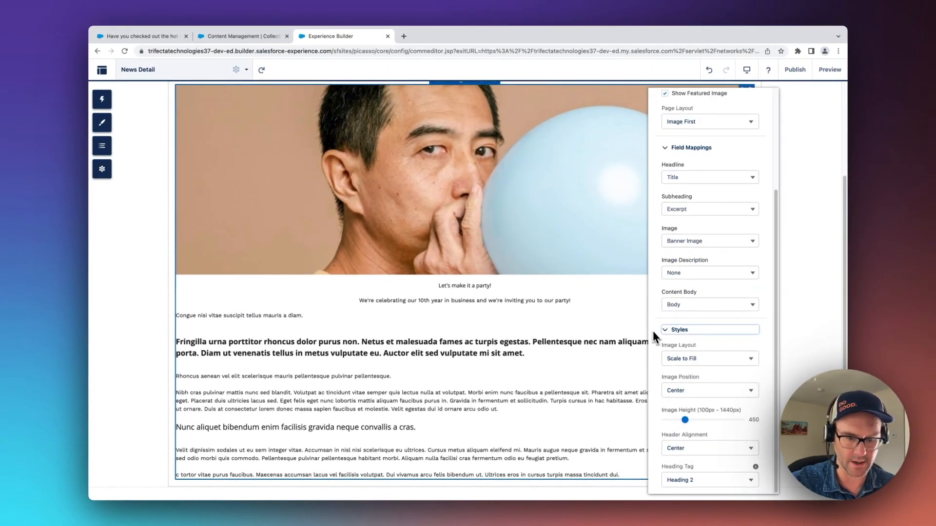
{"action": "left_click", "coordinate": [710, 480]}
{"action": "left_click", "coordinate": [695, 414]}
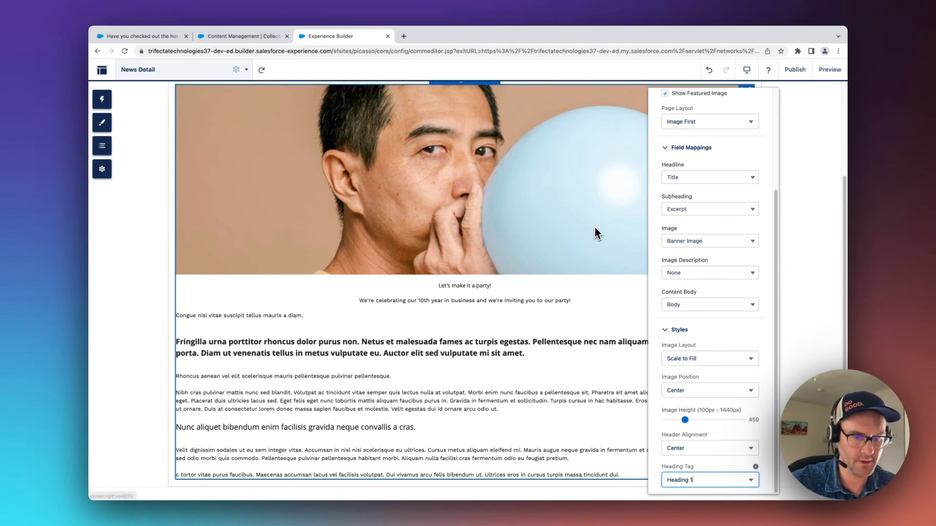
{"action": "left_click", "coordinate": [838, 260]}
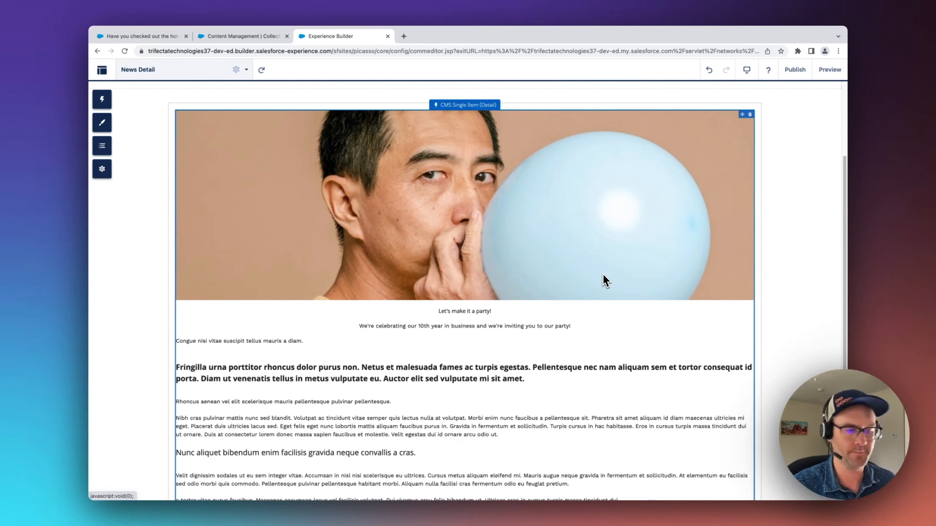
{"action": "scroll", "coordinate": [363, 232], "scroll_direction": "up", "scroll_amount": 1}
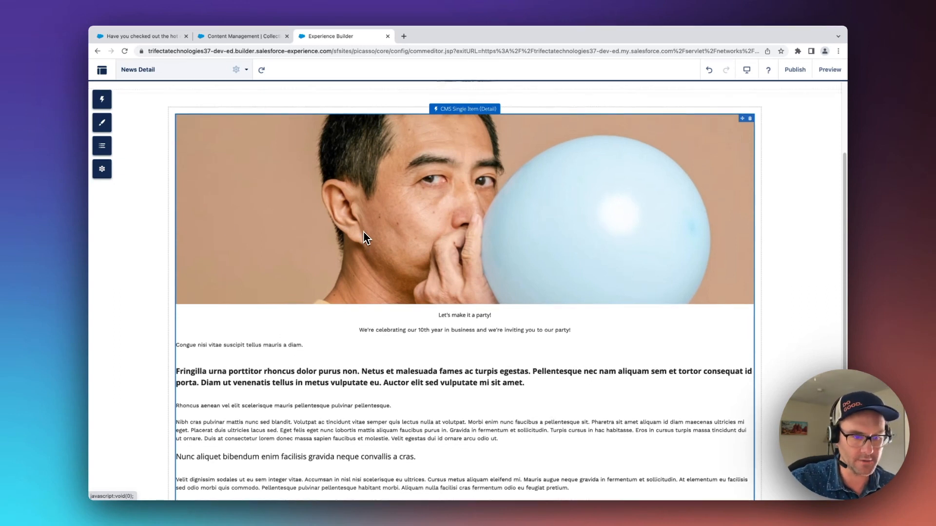
{"action": "scroll", "coordinate": [364, 232], "scroll_direction": "up", "scroll_amount": 2}
{"action": "scroll", "coordinate": [364, 232], "scroll_direction": "down", "scroll_amount": 3}
{"action": "scroll", "coordinate": [428, 235], "scroll_direction": "up", "scroll_amount": 3}
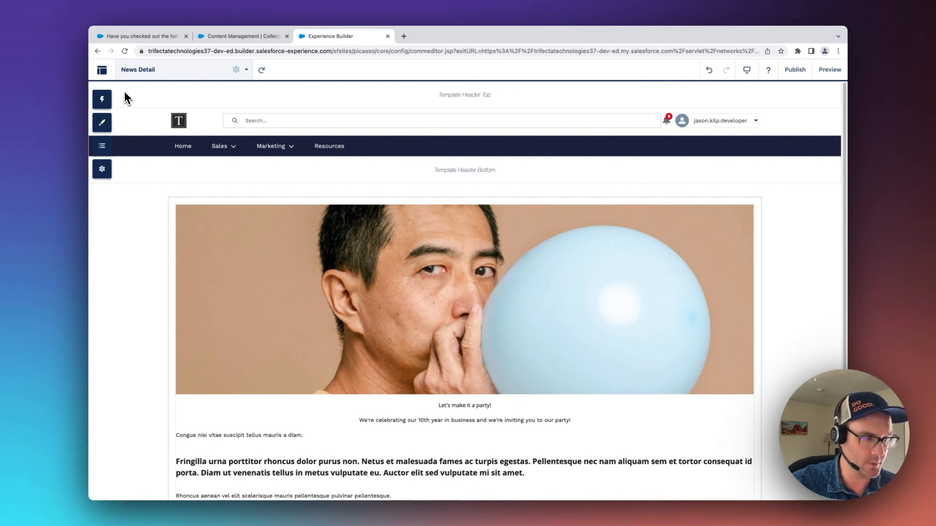
- Start a new blank standard page that uses the Flexible Layout
{"action": "left_click", "coordinate": [175, 81]}
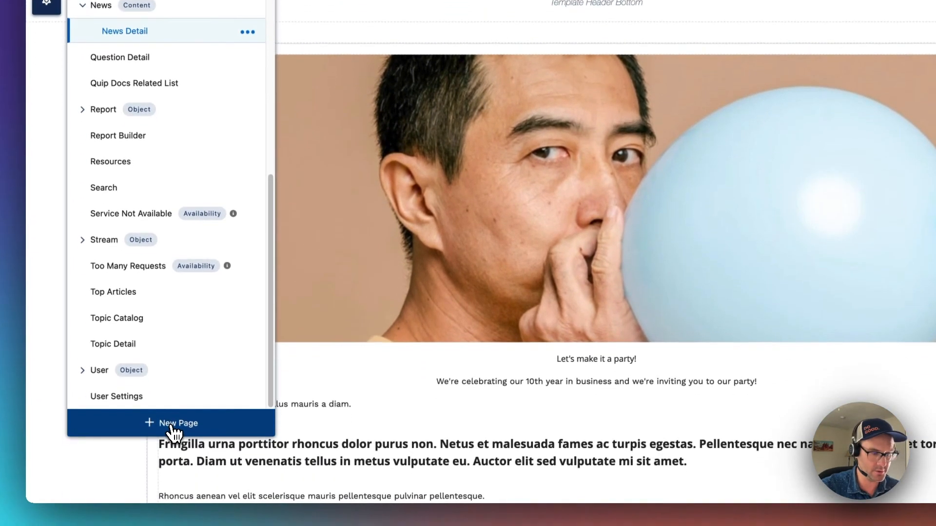
{"action": "left_click", "coordinate": [171, 425]}
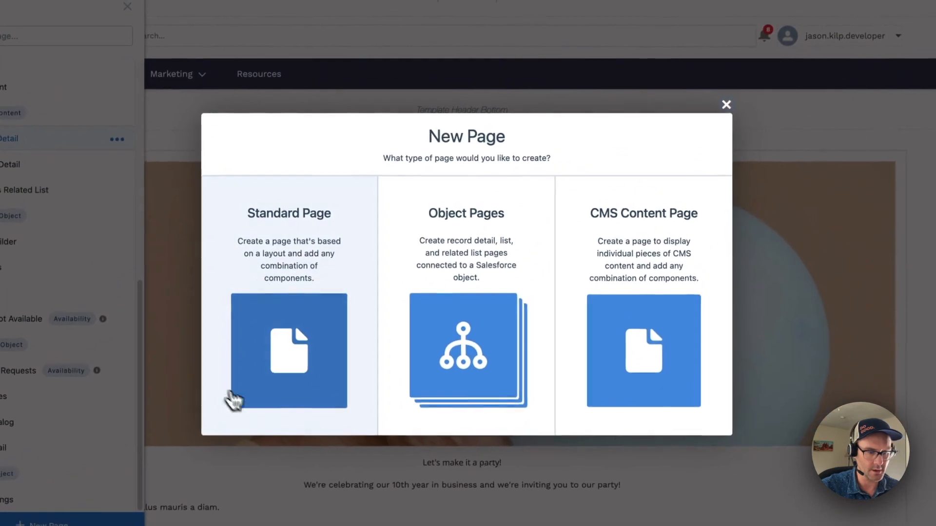
{"action": "left_click", "coordinate": [286, 374]}
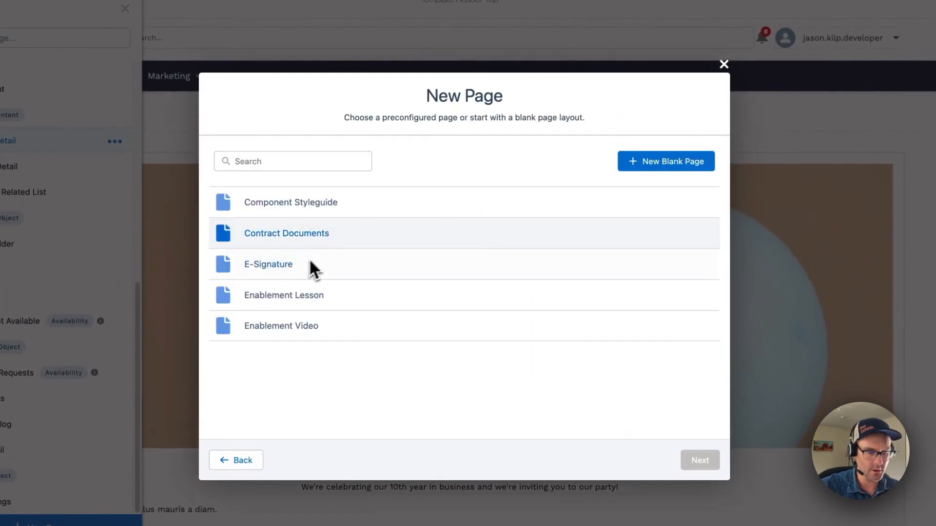
{"action": "left_click", "coordinate": [668, 174]}
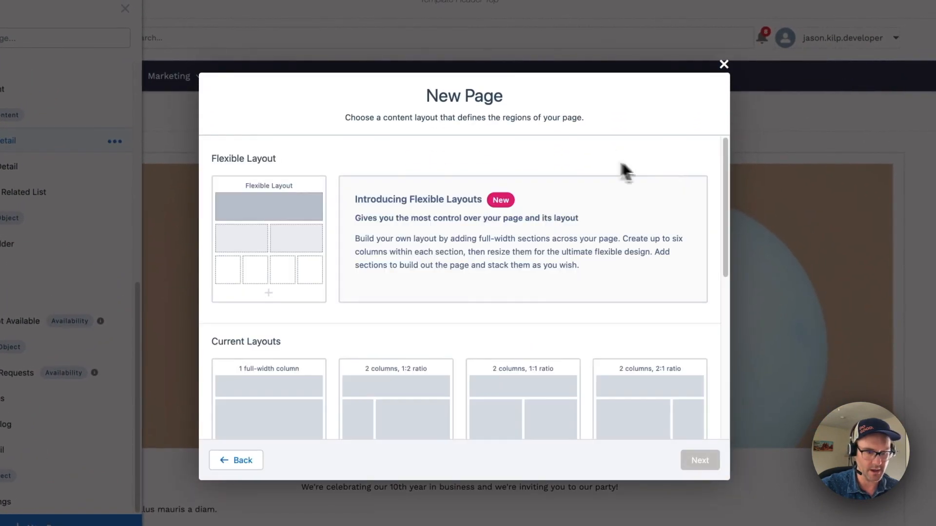
{"action": "left_click", "coordinate": [284, 235]}
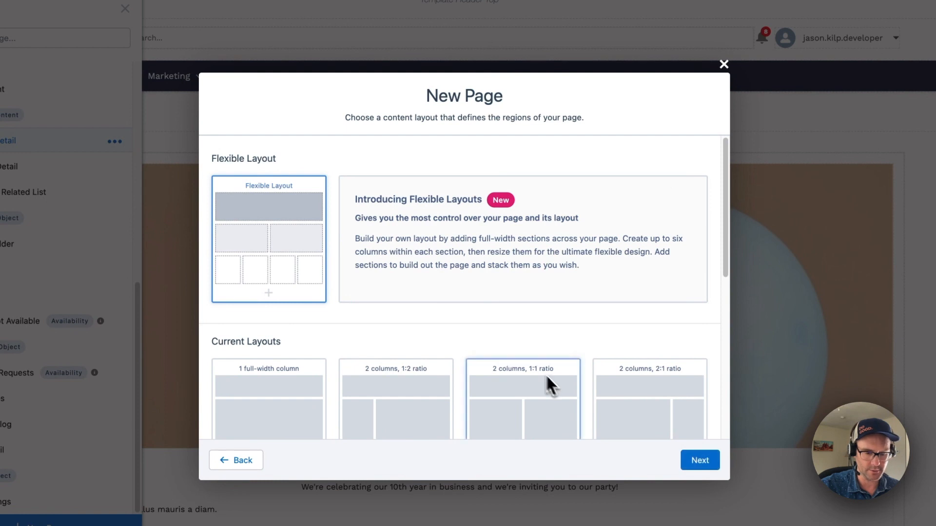
{"action": "left_click", "coordinate": [696, 462]}
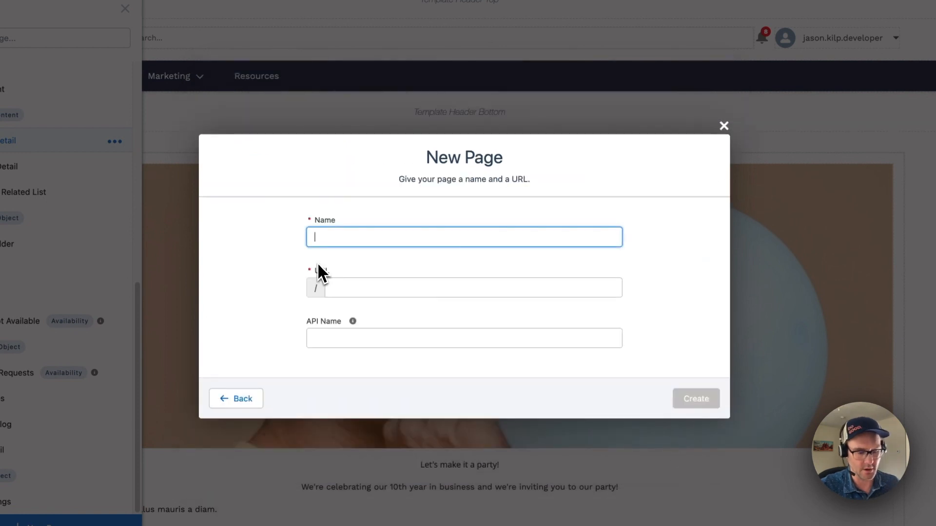
- Name the page "News" with the URL news, create it and dismiss the section configuration tour
{"action": "type", "text": "News"}
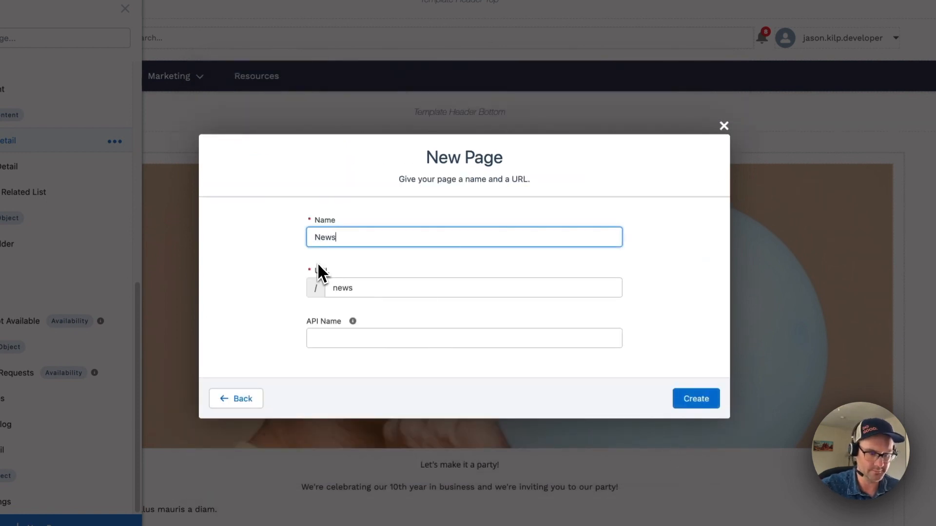
{"action": "left_click", "coordinate": [695, 400]}
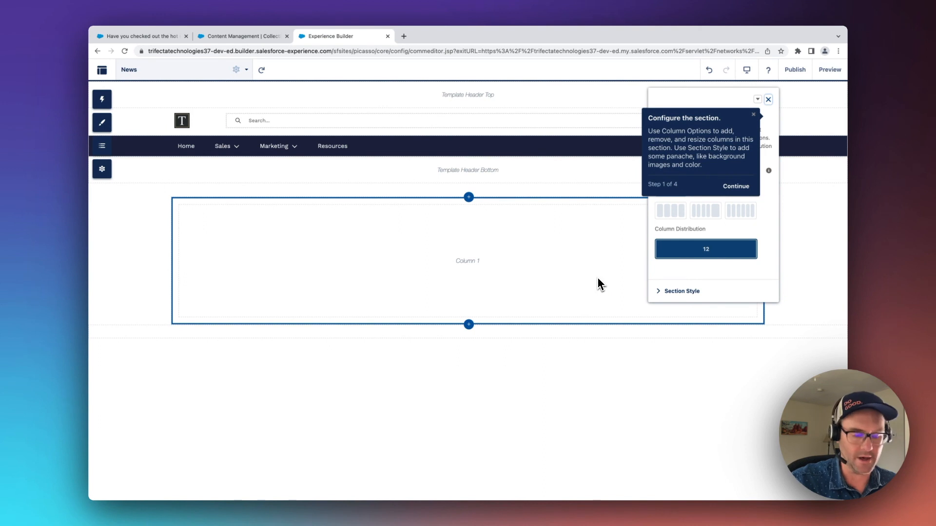
{"action": "left_click", "coordinate": [754, 115]}
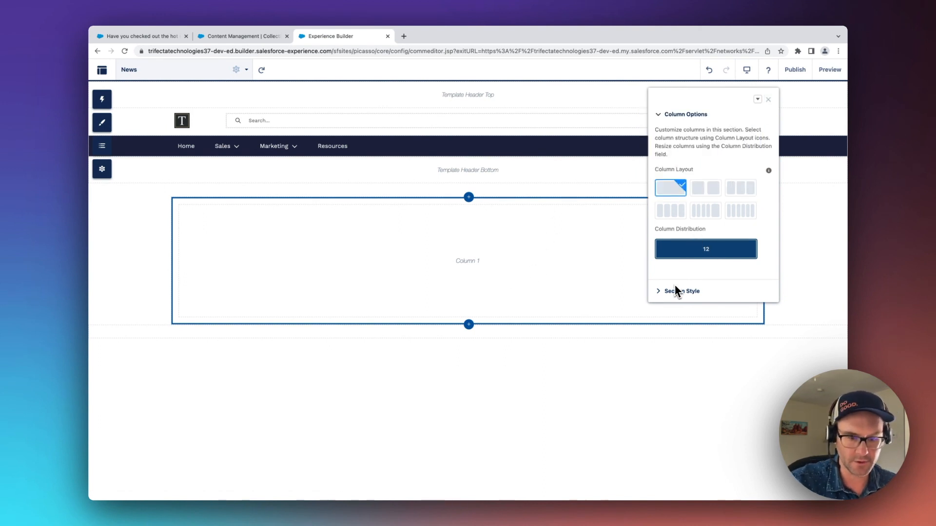
- Add a Headline component to the column of the News page
{"action": "left_click", "coordinate": [110, 106]}
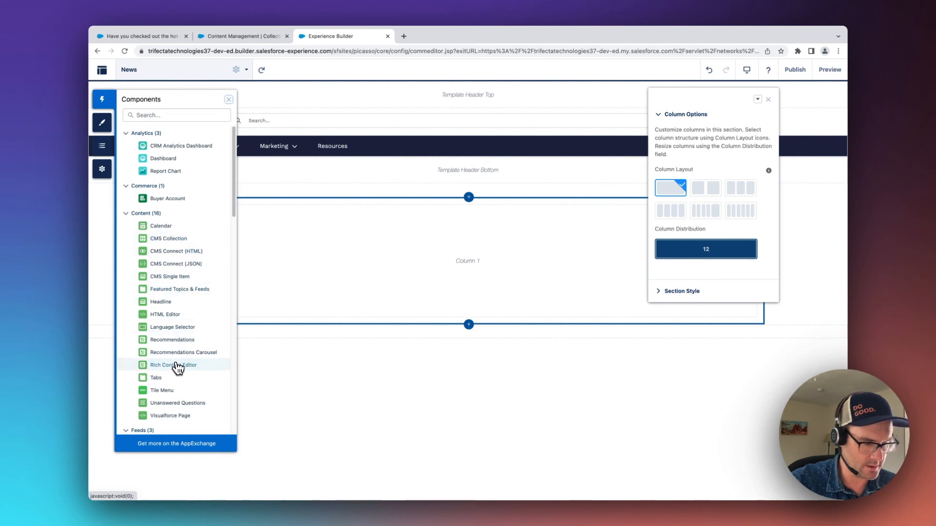
{"action": "scroll", "coordinate": [180, 363], "scroll_direction": "down", "scroll_amount": 1}
{"action": "left_click_drag", "start_coordinate": [160, 285], "coordinate": [365, 235]}
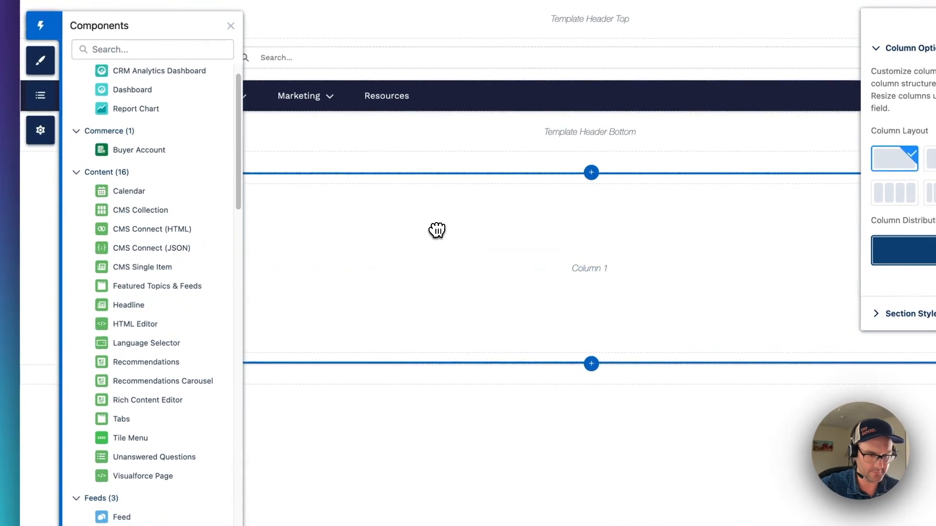
{"action": "left_click_drag", "start_coordinate": [437, 230], "coordinate": [608, 232]}
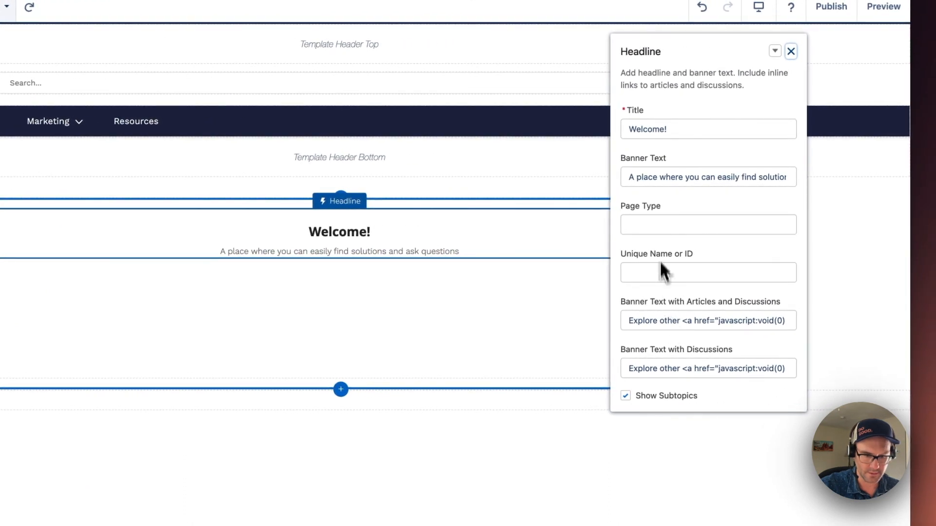
- Set the Headline component's title to "News" and clear its banner text
{"action": "left_click", "coordinate": [679, 129]}
{"action": "left_click_drag", "start_coordinate": [679, 130], "coordinate": [578, 138]}
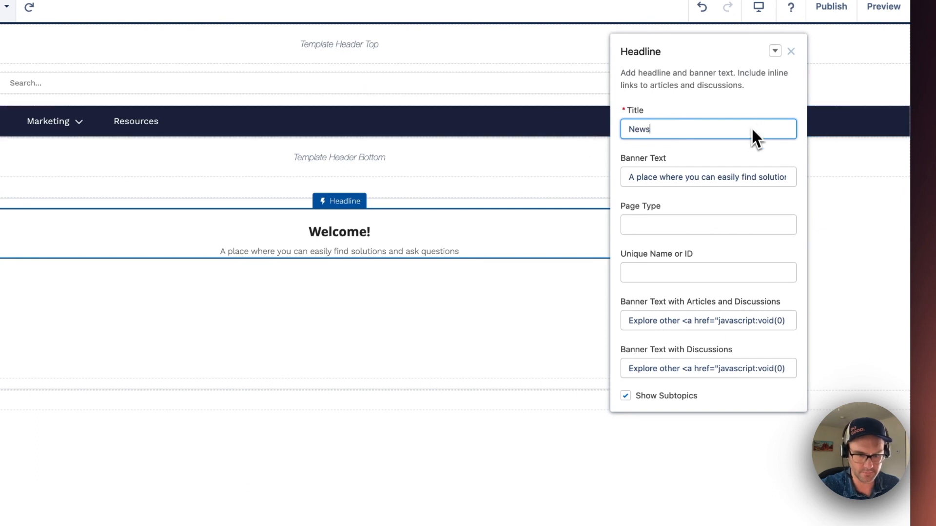
{"action": "left_click_drag", "start_coordinate": [629, 178], "coordinate": [822, 186]}
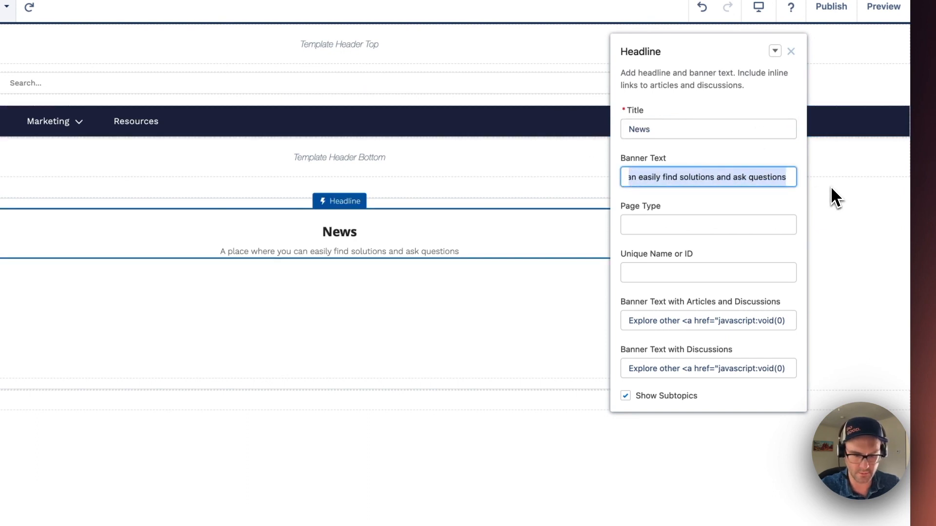
{"action": "key", "text": "BackSpace"}
{"action": "left_click", "coordinate": [642, 316]}
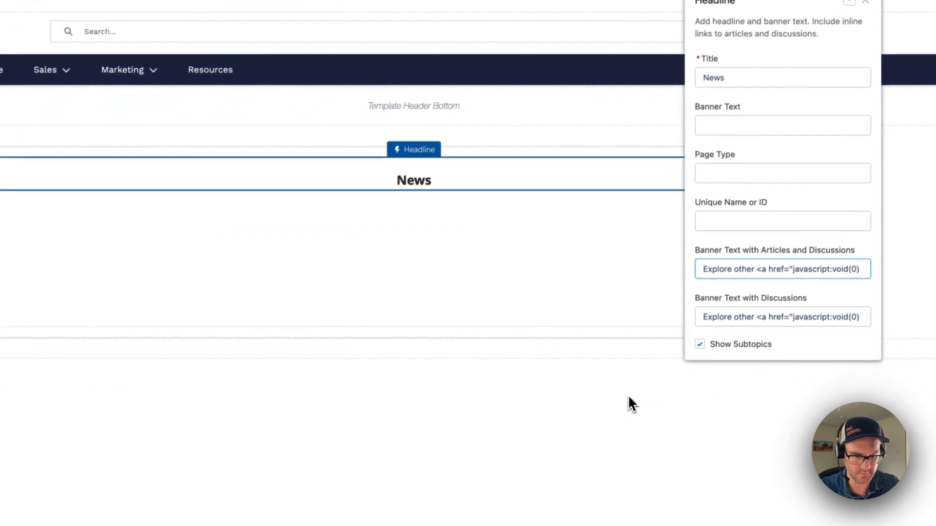
{"action": "left_click", "coordinate": [628, 396]}
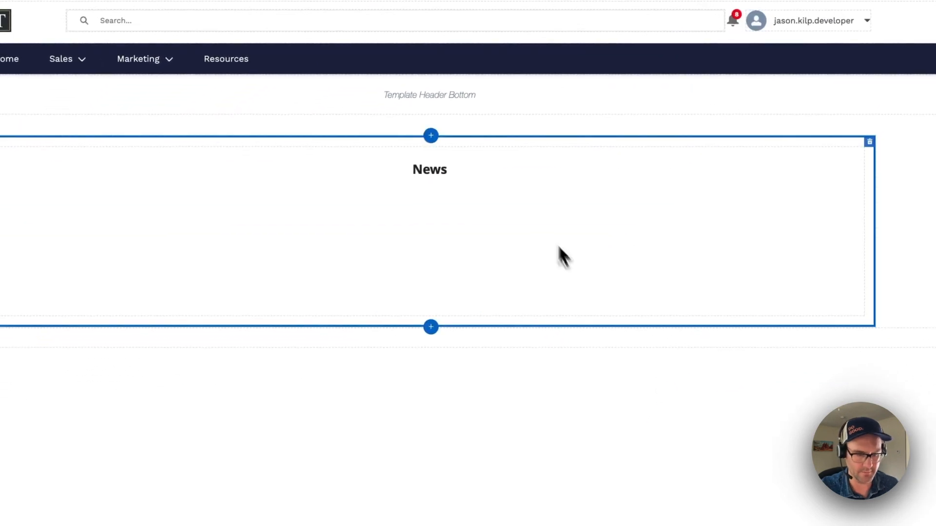
{"action": "left_click", "coordinate": [467, 177]}
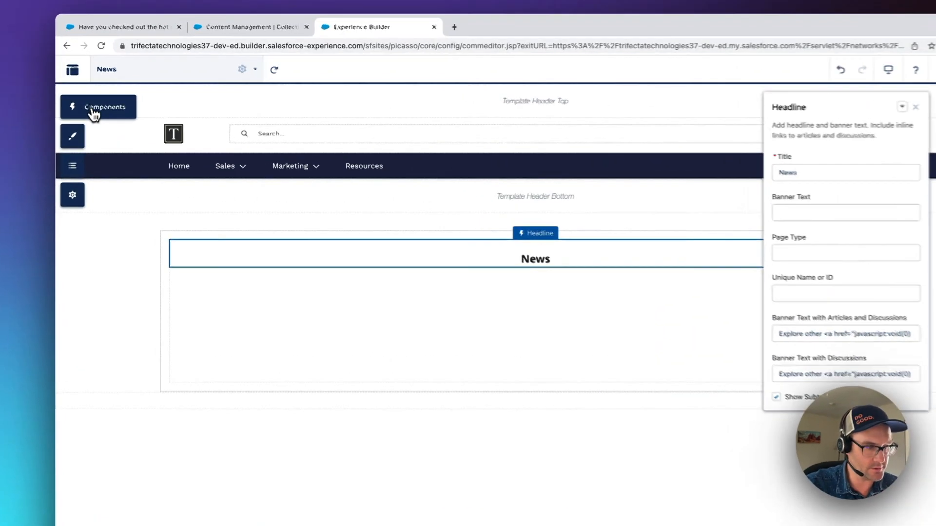
- Add a CMS Collection component below the News headline and assign it the News Articles collection
{"action": "left_click", "coordinate": [102, 99]}
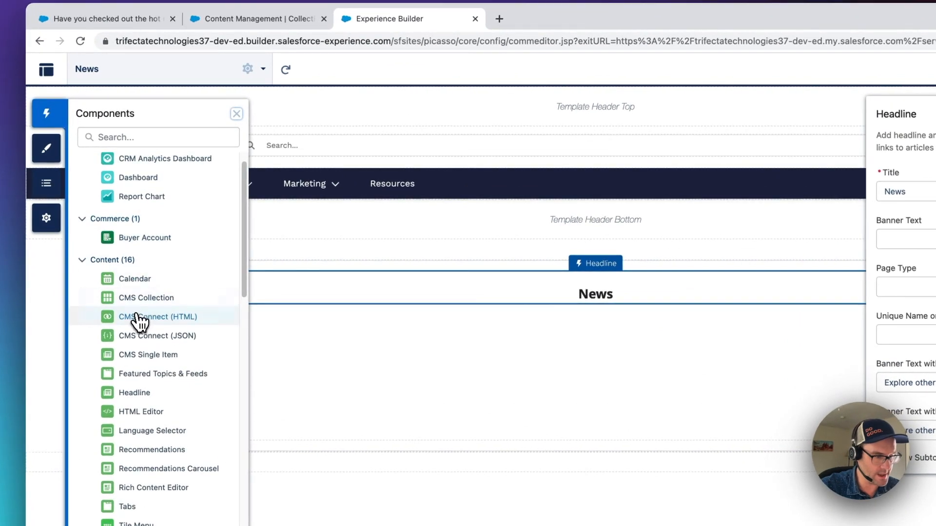
{"action": "left_click_drag", "start_coordinate": [149, 307], "coordinate": [471, 394]}
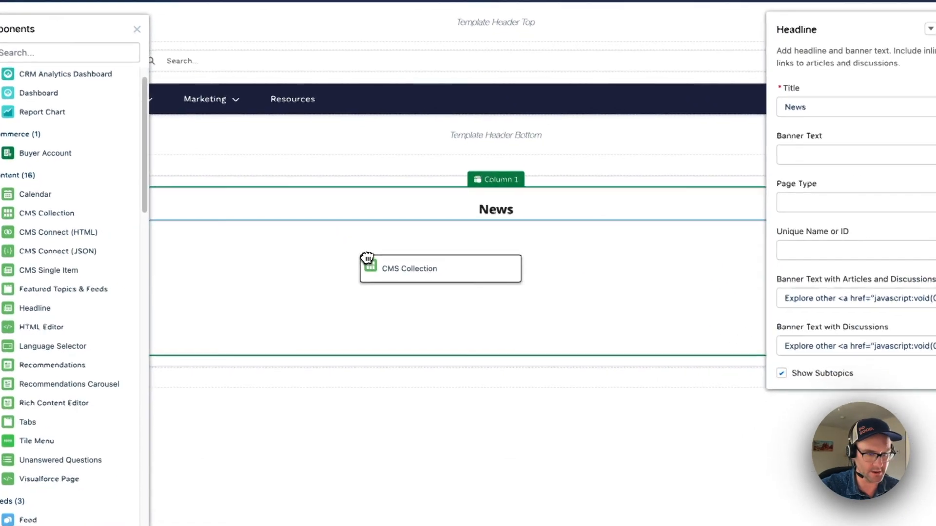
{"action": "left_click_drag", "start_coordinate": [367, 306], "coordinate": [368, 301]}
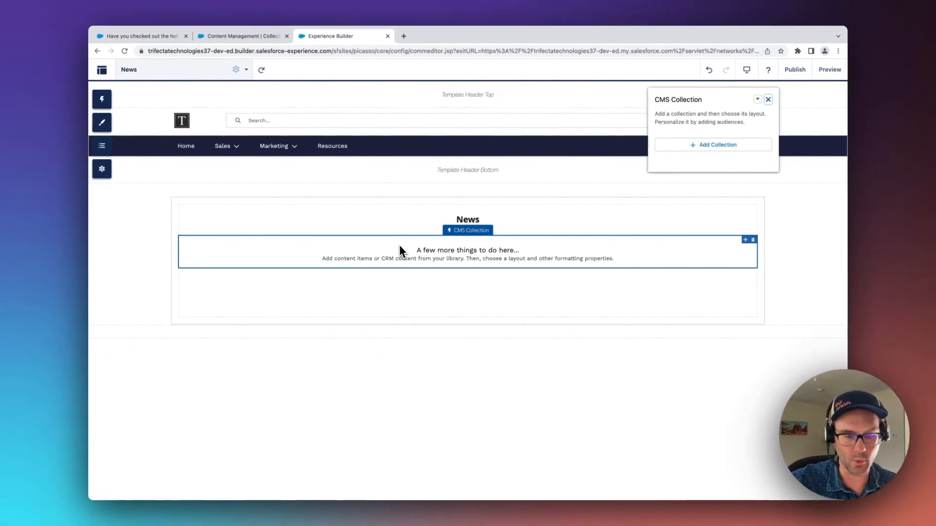
{"action": "left_click", "coordinate": [684, 149]}
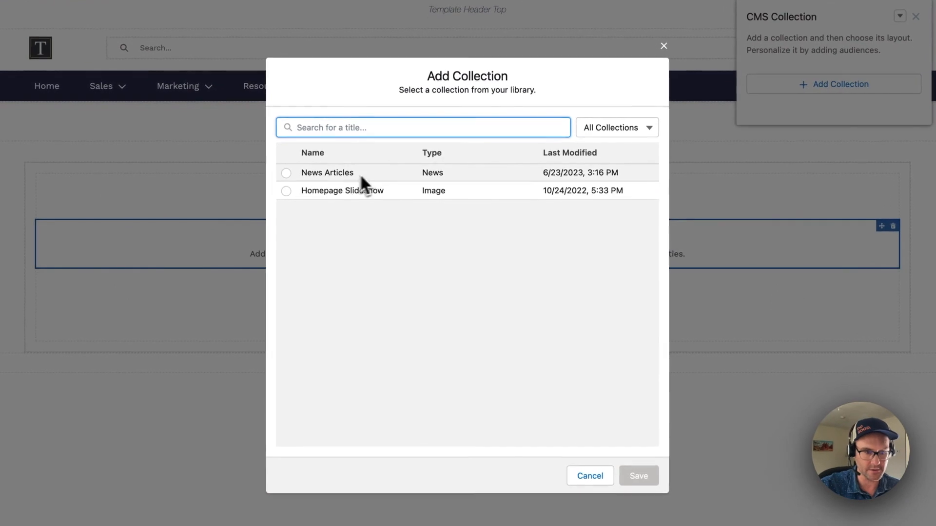
{"action": "left_click", "coordinate": [286, 173]}
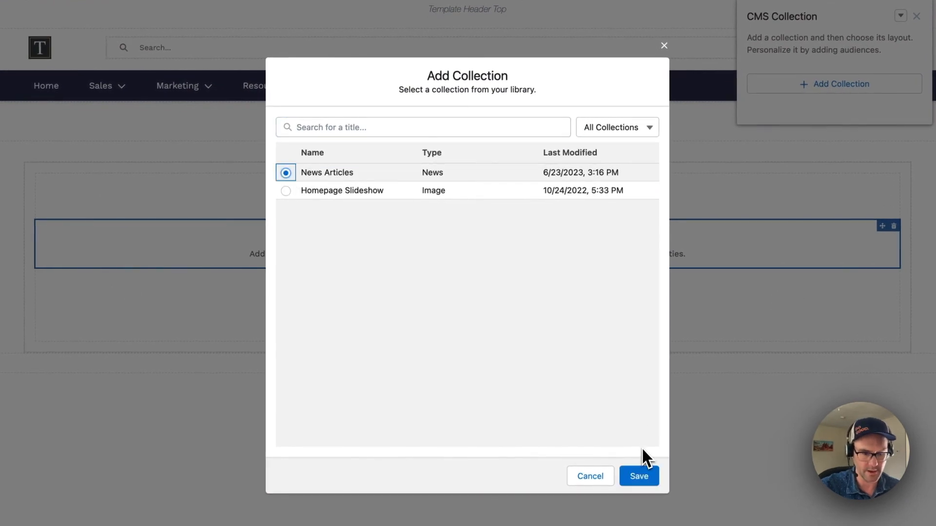
{"action": "left_click", "coordinate": [642, 482]}
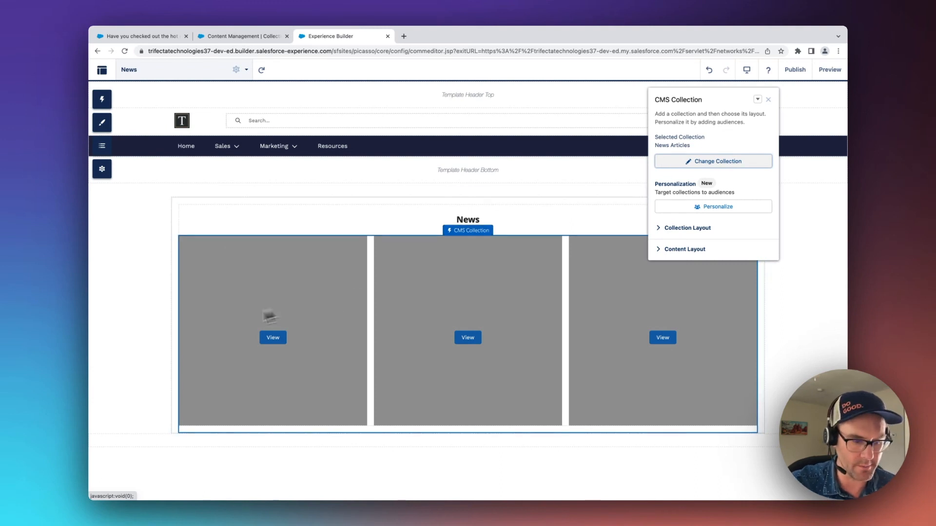
- Limit the collection grid to 1 row and hide the collection title and the View More Items button
{"action": "left_click", "coordinate": [660, 229]}
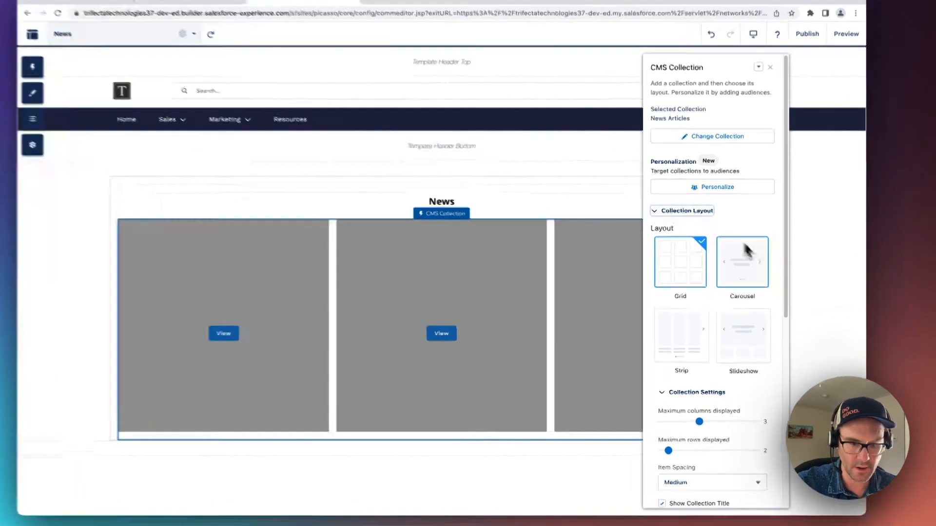
{"action": "scroll", "coordinate": [768, 323], "scroll_direction": "down", "scroll_amount": 5}
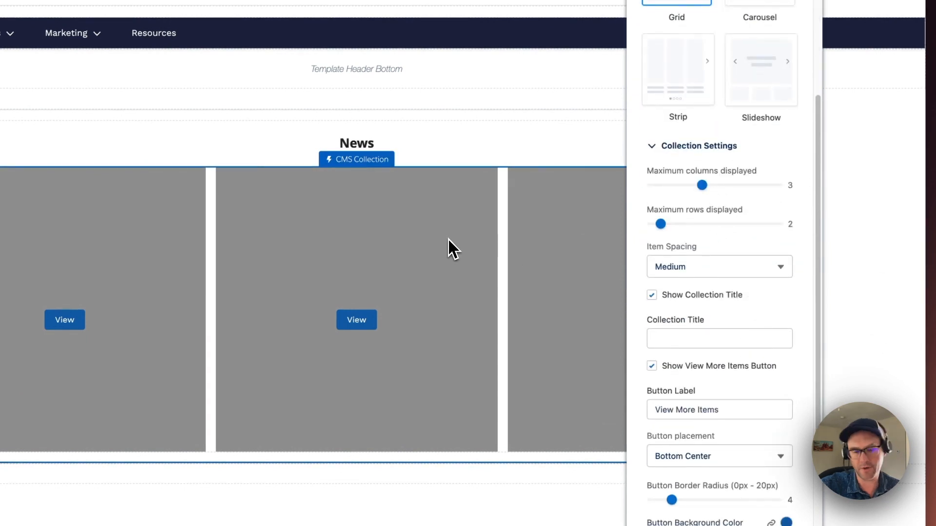
{"action": "left_click_drag", "start_coordinate": [660, 224], "coordinate": [652, 224]}
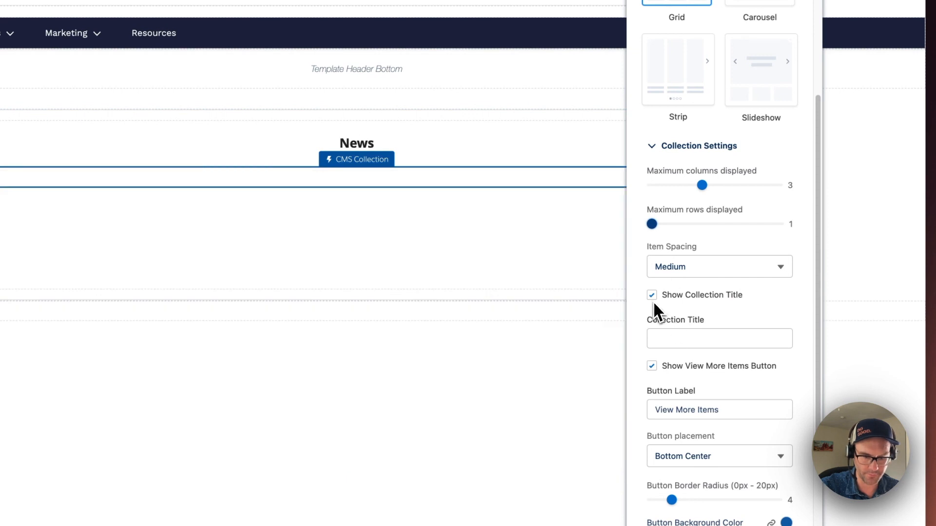
{"action": "left_click", "coordinate": [652, 296]}
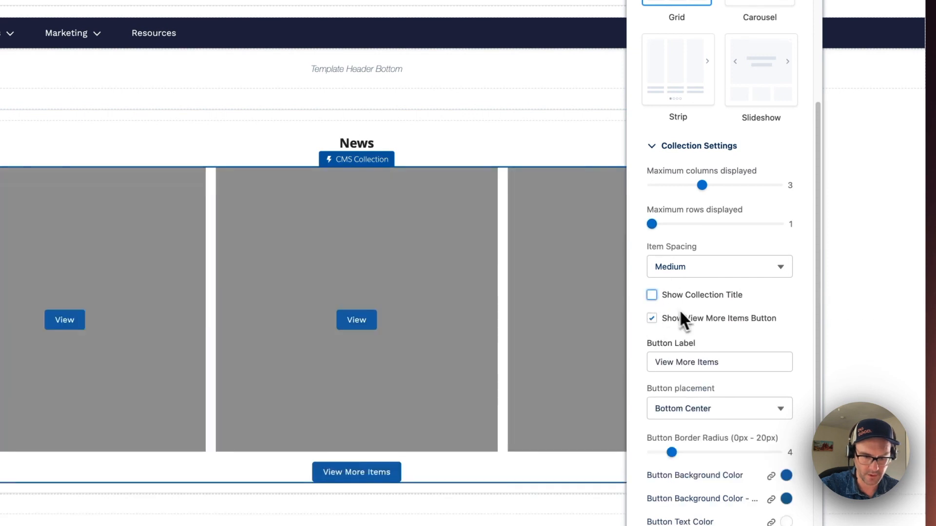
{"action": "left_click", "coordinate": [652, 318]}
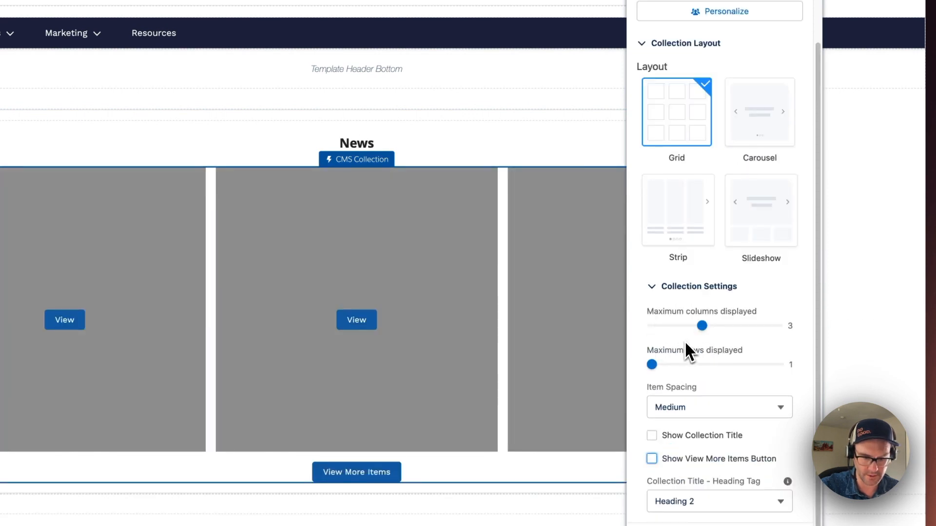
- Use the Tile content layout for the collection and hide Metadata #1, Metadata #2 and the date
{"action": "left_click", "coordinate": [647, 525]}
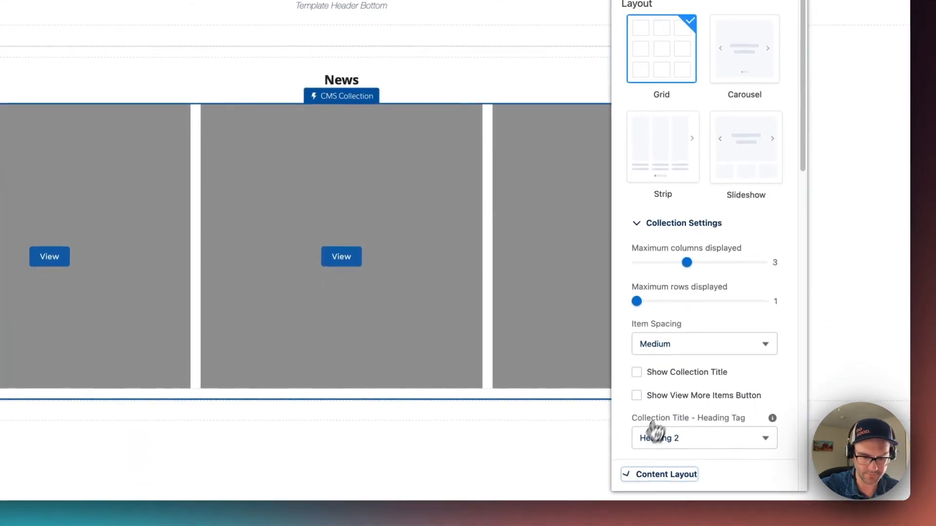
{"action": "scroll", "coordinate": [701, 434], "scroll_direction": "down", "scroll_amount": 5}
{"action": "scroll", "coordinate": [688, 373], "scroll_direction": "down", "scroll_amount": 3}
{"action": "left_click", "coordinate": [719, 146]}
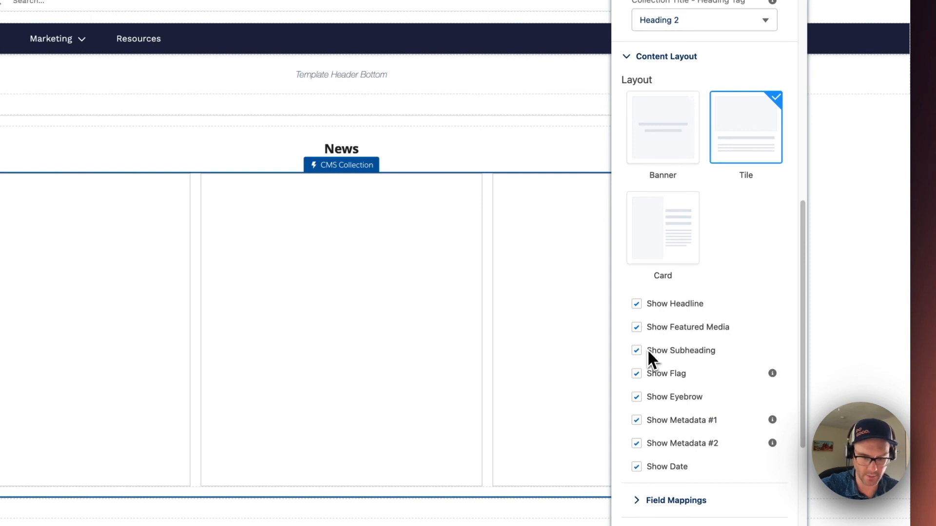
{"action": "left_click", "coordinate": [638, 422]}
{"action": "left_click", "coordinate": [637, 430]}
{"action": "left_click", "coordinate": [638, 443]}
- Map the collection's headline to Title, its subheading to Excerpt and its image to Banner Image
{"action": "scroll", "coordinate": [752, 381], "scroll_direction": "down", "scroll_amount": 5}
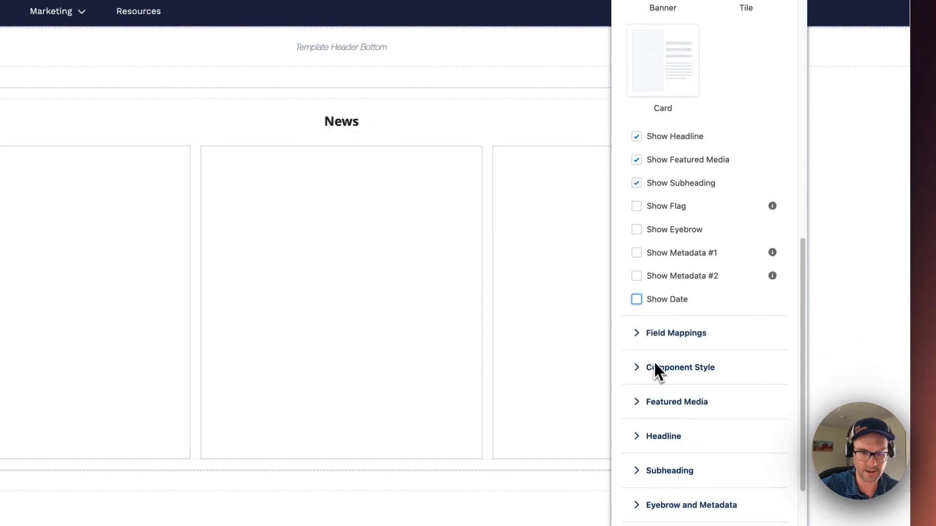
{"action": "left_click", "coordinate": [693, 335]}
{"action": "scroll", "coordinate": [735, 337], "scroll_direction": "down", "scroll_amount": 4}
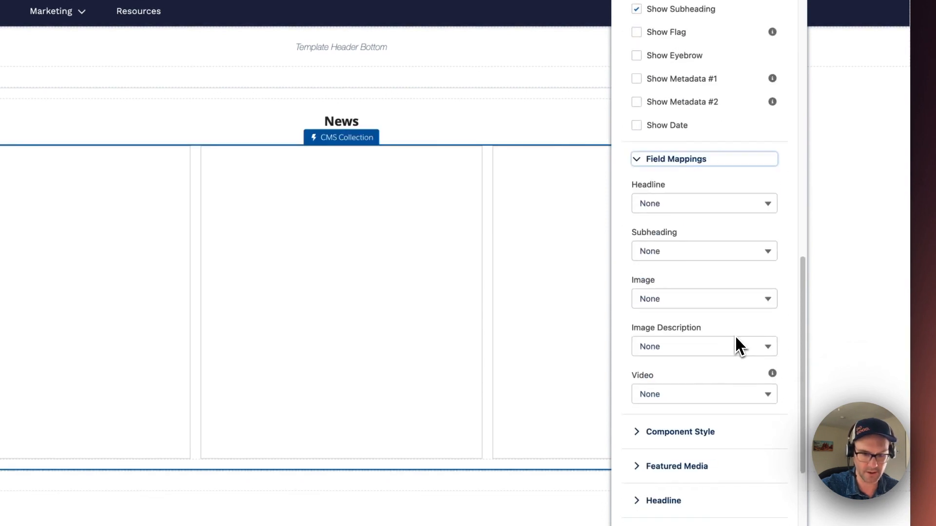
{"action": "left_click", "coordinate": [698, 214]}
{"action": "left_click", "coordinate": [687, 252]}
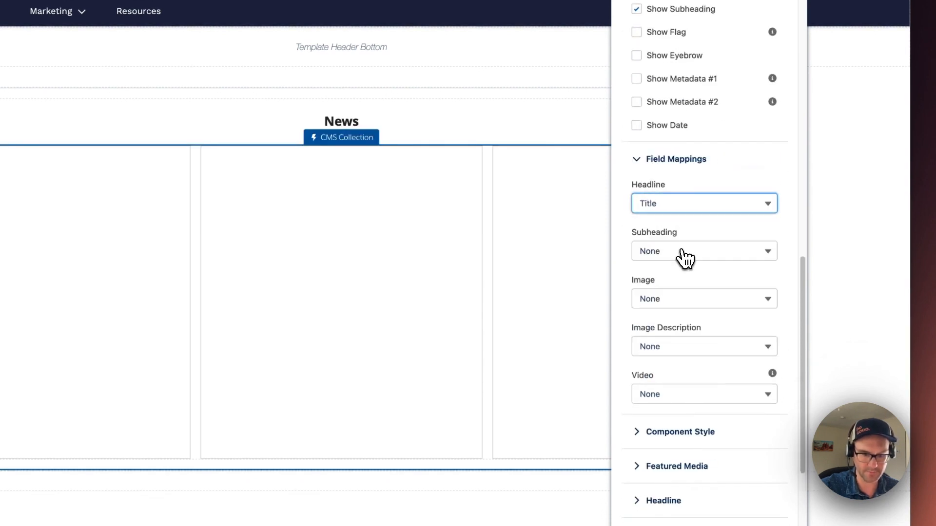
{"action": "left_click", "coordinate": [733, 260]}
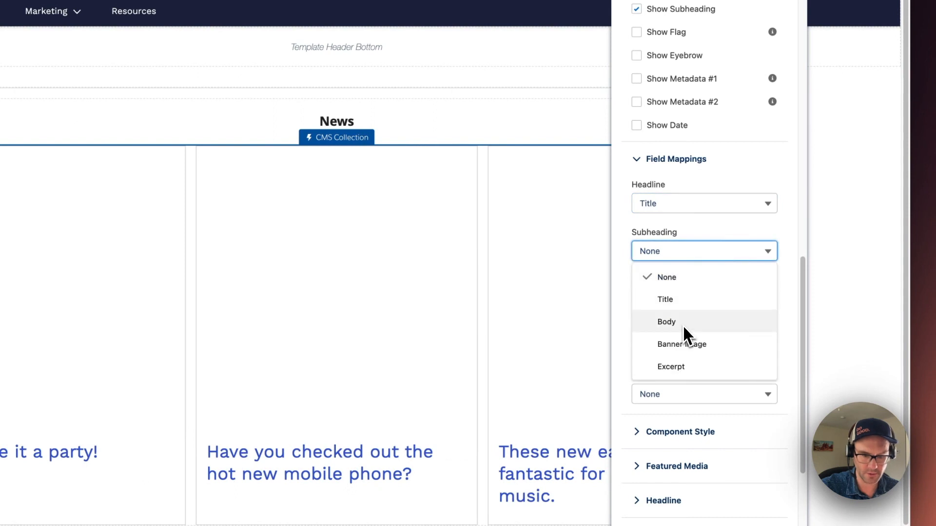
{"action": "left_click", "coordinate": [674, 367]}
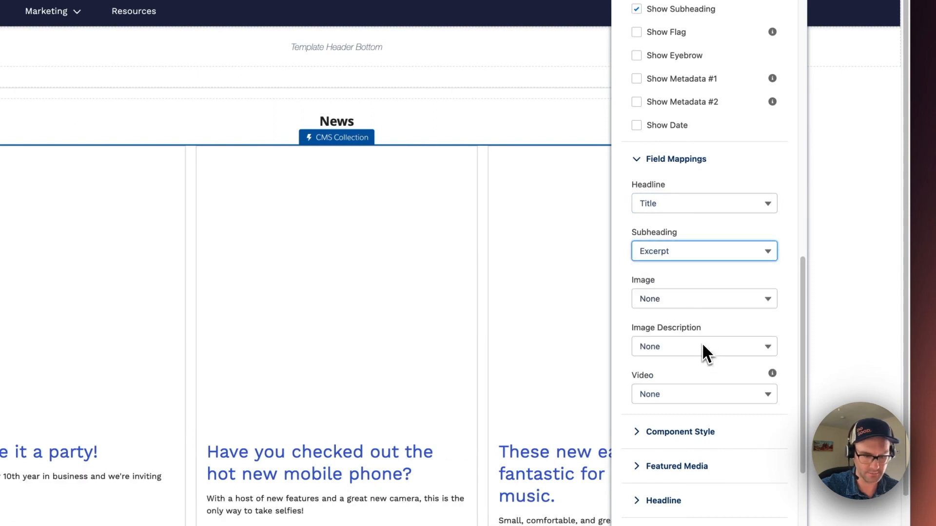
{"action": "scroll", "coordinate": [692, 317], "scroll_direction": "down", "scroll_amount": 4}
{"action": "left_click", "coordinate": [684, 210]}
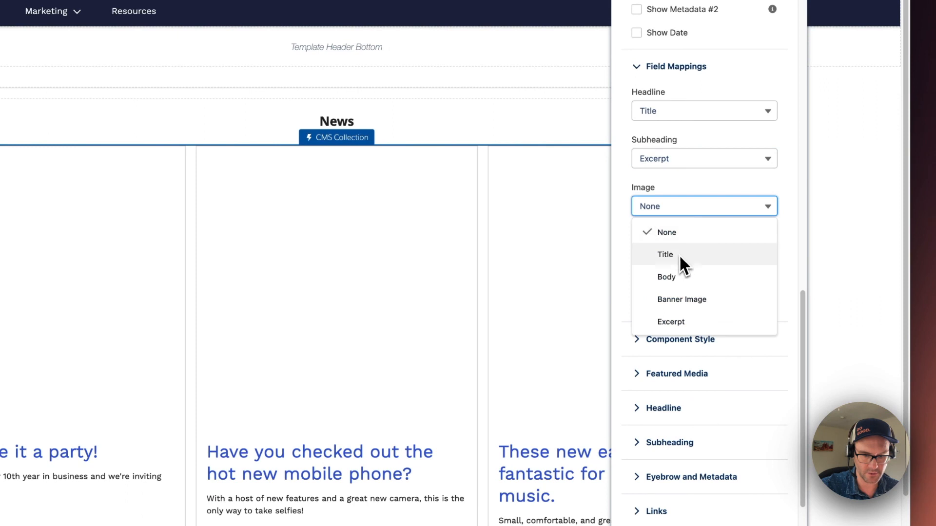
{"action": "left_click", "coordinate": [680, 300]}
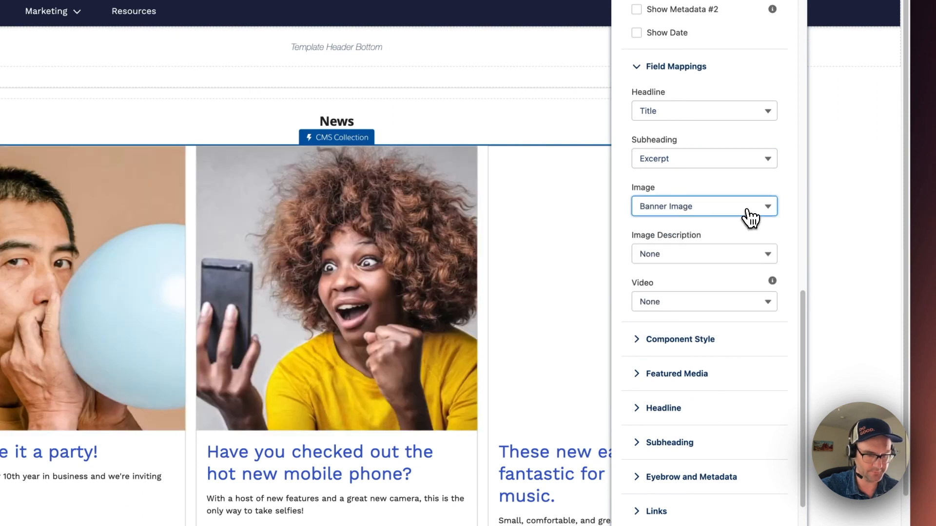
- Make the collection's featured media use an aspect ratio of 16:9
{"action": "scroll", "coordinate": [709, 232], "scroll_direction": "down", "scroll_amount": 3}
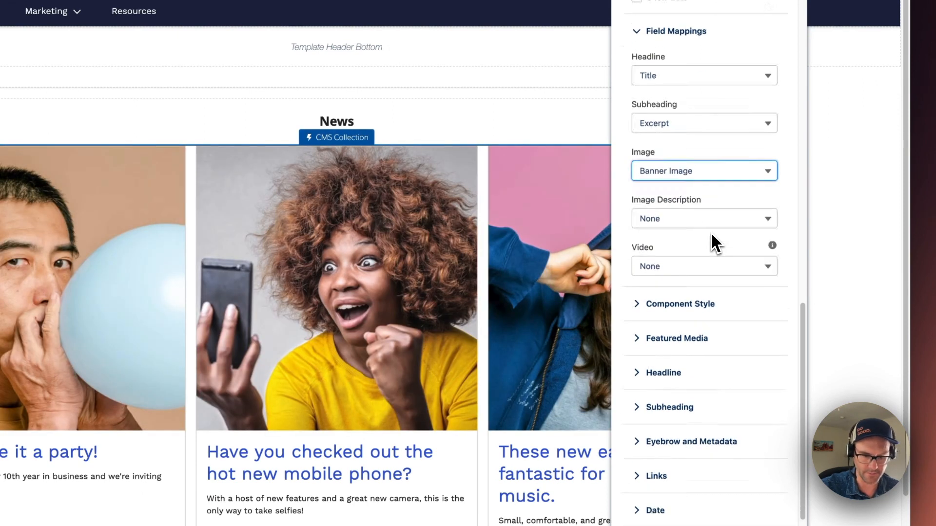
{"action": "left_click", "coordinate": [638, 316]}
{"action": "scroll", "coordinate": [700, 307], "scroll_direction": "down", "scroll_amount": 5}
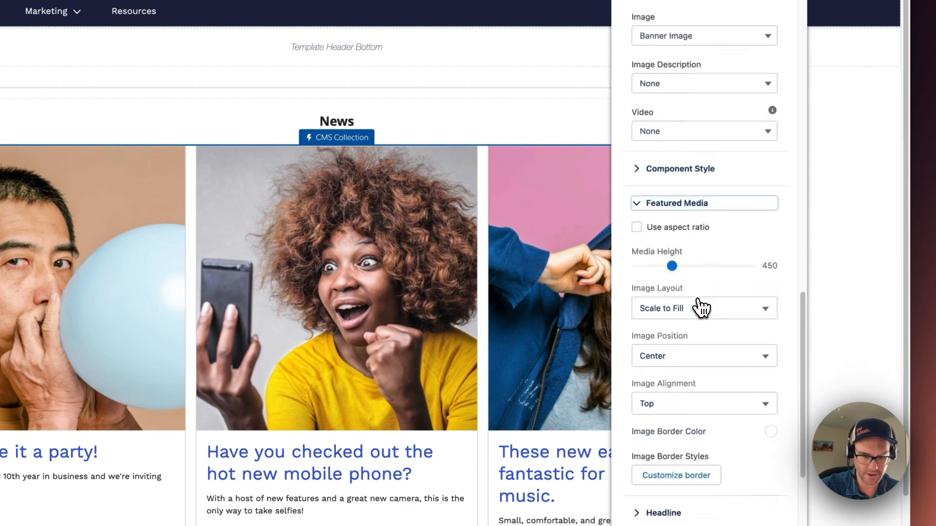
{"action": "left_click", "coordinate": [636, 216]}
{"action": "left_click", "coordinate": [664, 257]}
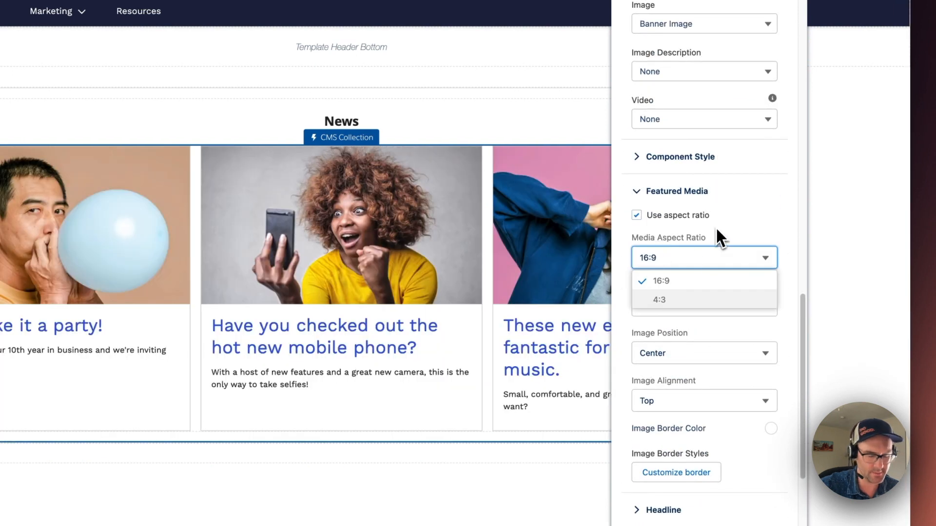
{"action": "left_click", "coordinate": [756, 224]}
{"action": "left_click", "coordinate": [644, 193]}
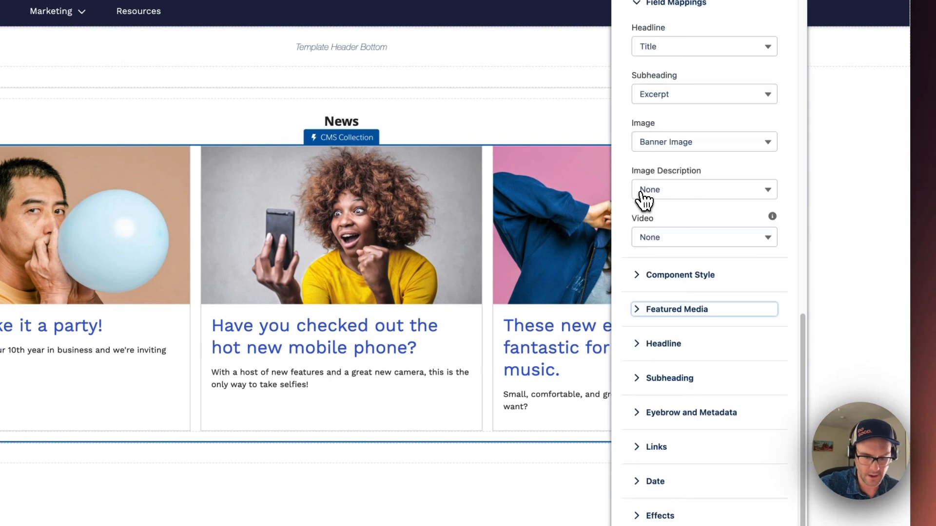
{"action": "left_click", "coordinate": [638, 344]}
{"action": "scroll", "coordinate": [719, 328], "scroll_direction": "down", "scroll_amount": 5}
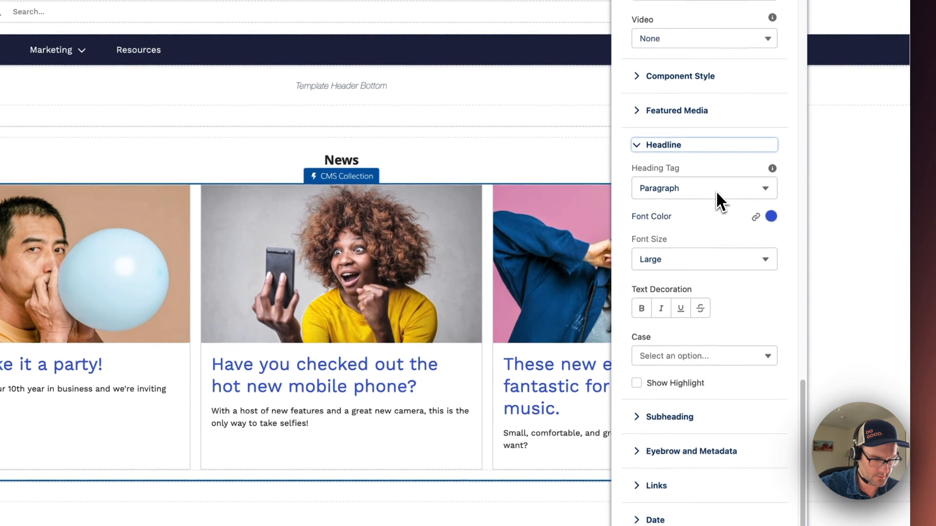
{"action": "scroll", "coordinate": [672, 234], "scroll_direction": "up", "scroll_amount": 1}
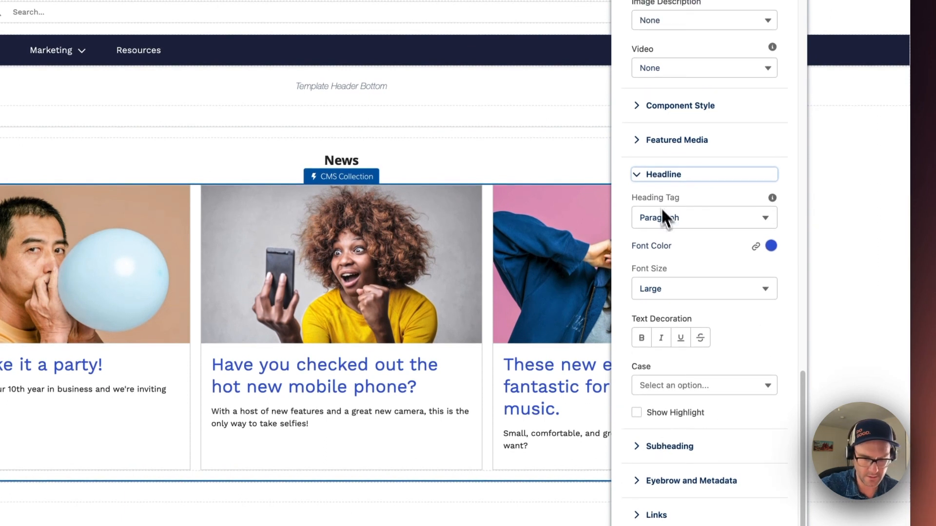
- Change the collection's component border color from the theme color to a fully transparent custom color
{"action": "left_click", "coordinate": [639, 107]}
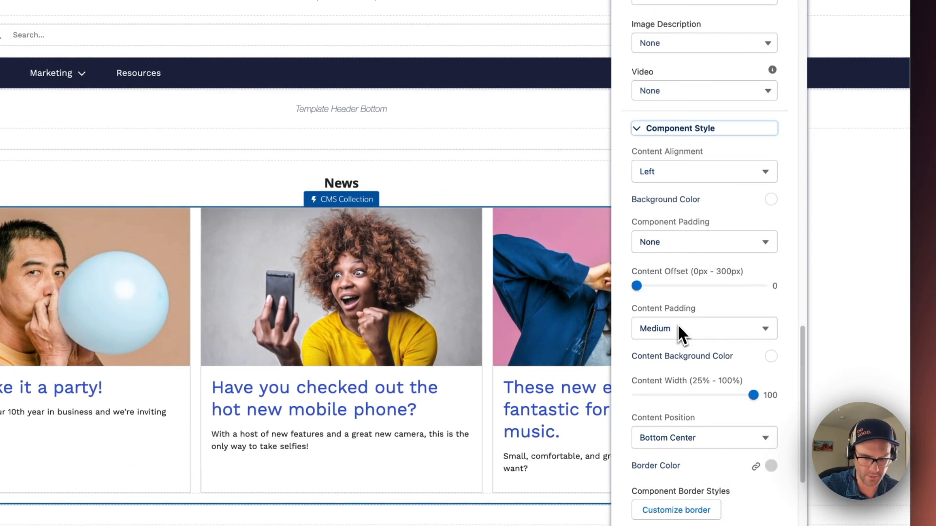
{"action": "scroll", "coordinate": [716, 362], "scroll_direction": "down", "scroll_amount": 3}
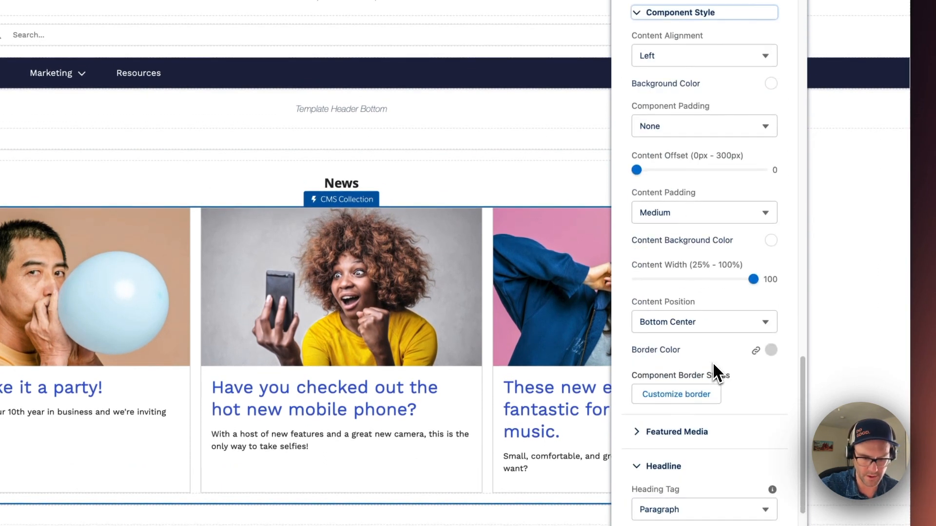
{"action": "left_click", "coordinate": [772, 352]}
{"action": "left_click", "coordinate": [792, 370]}
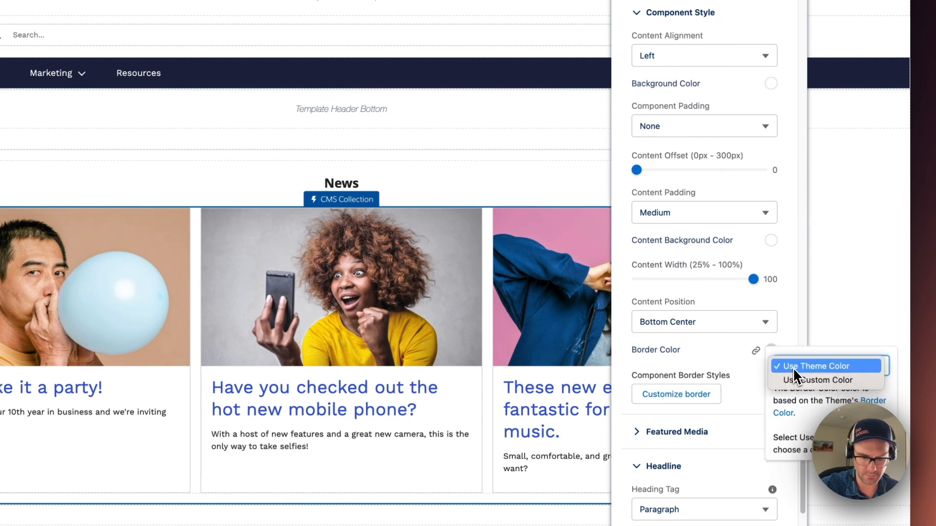
{"action": "left_click", "coordinate": [799, 380]}
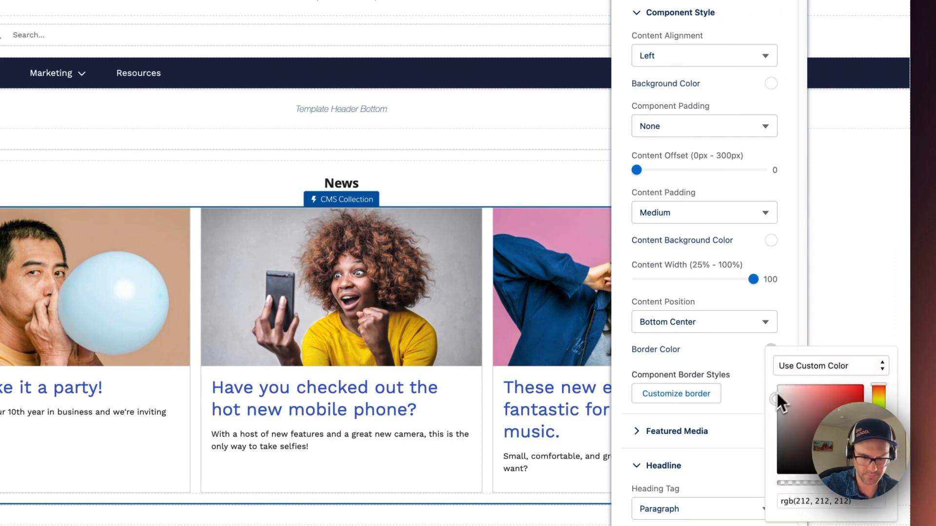
{"action": "scroll", "coordinate": [785, 390], "scroll_direction": "down", "scroll_amount": 1}
{"action": "left_click_drag", "start_coordinate": [861, 431], "coordinate": [844, 432]}
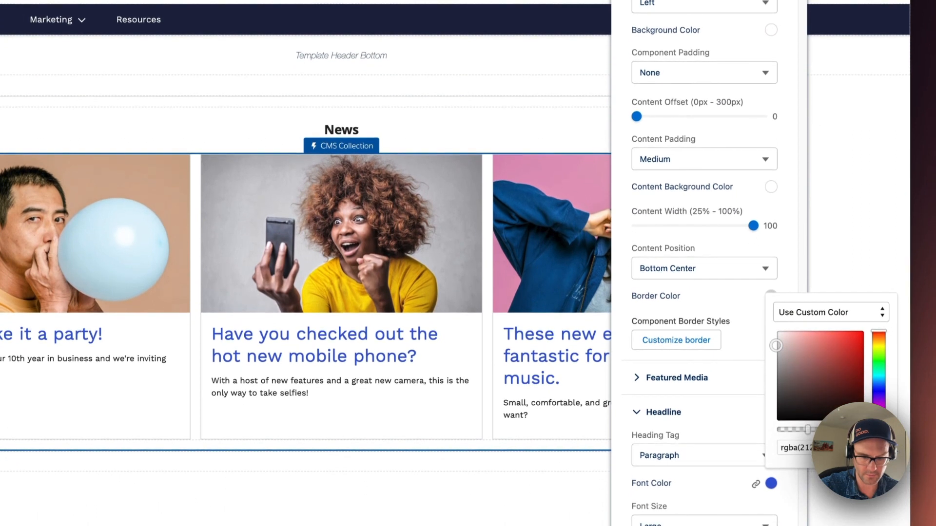
{"action": "left_click", "coordinate": [767, 430]}
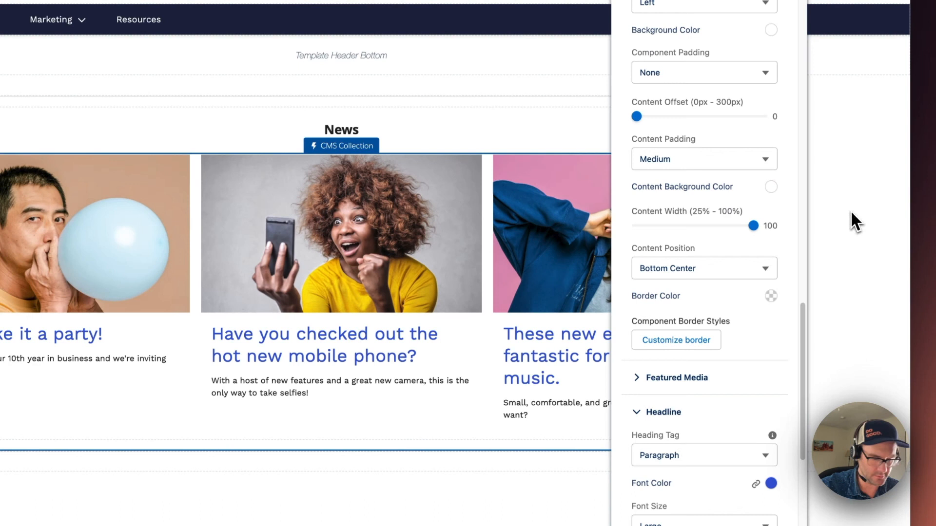
- Preview the News page, open an article from the collection to check its detail page, and return to the builder
{"action": "left_click", "coordinate": [885, 223]}
{"action": "left_click", "coordinate": [883, 77]}
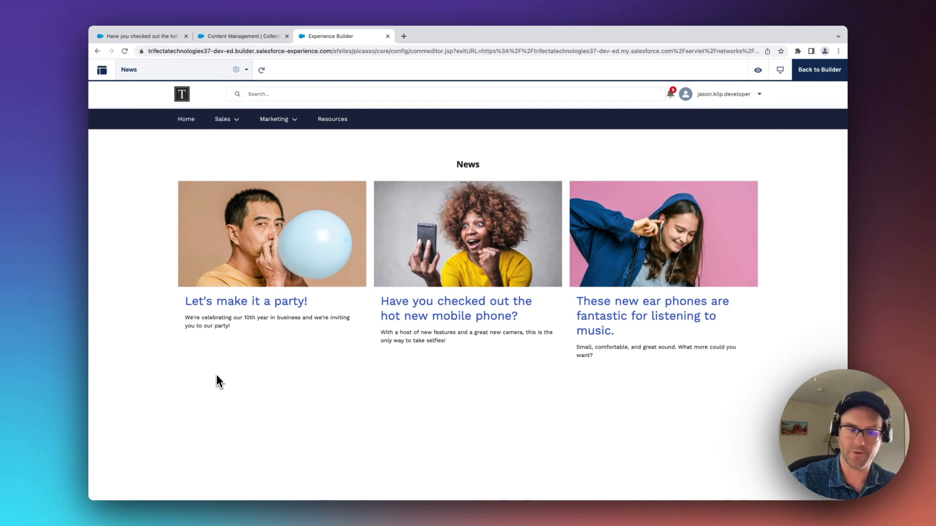
{"action": "left_click", "coordinate": [425, 317]}
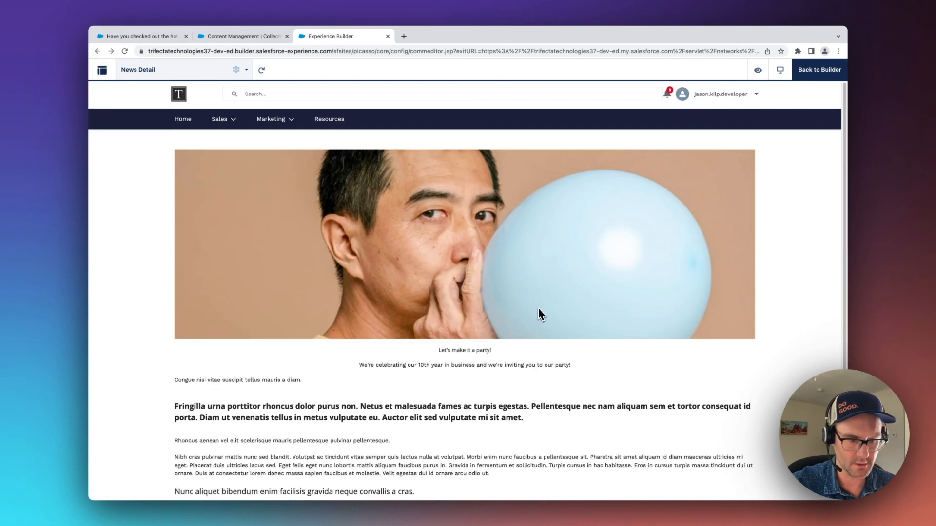
{"action": "left_click", "coordinate": [813, 73]}
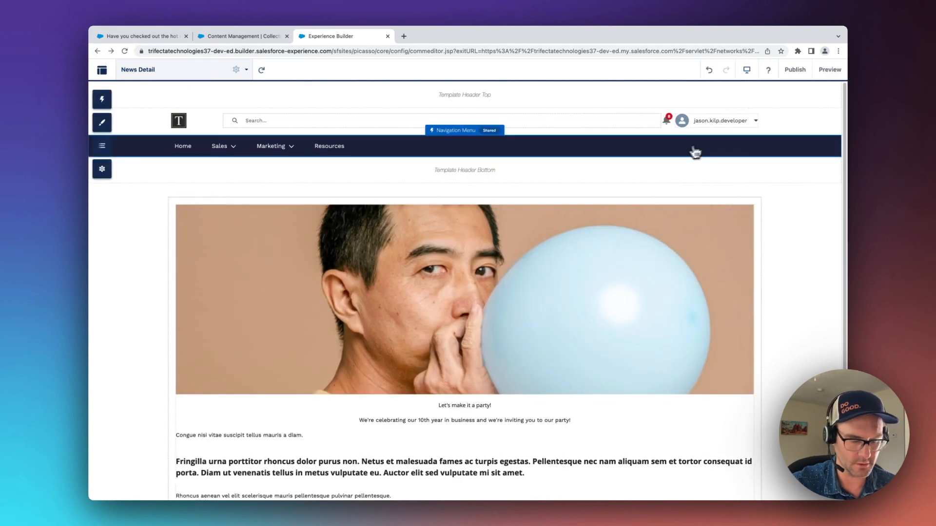
- Return to the News page in the builder and open its site preview in a separate browser tab
{"action": "left_click", "coordinate": [223, 82]}
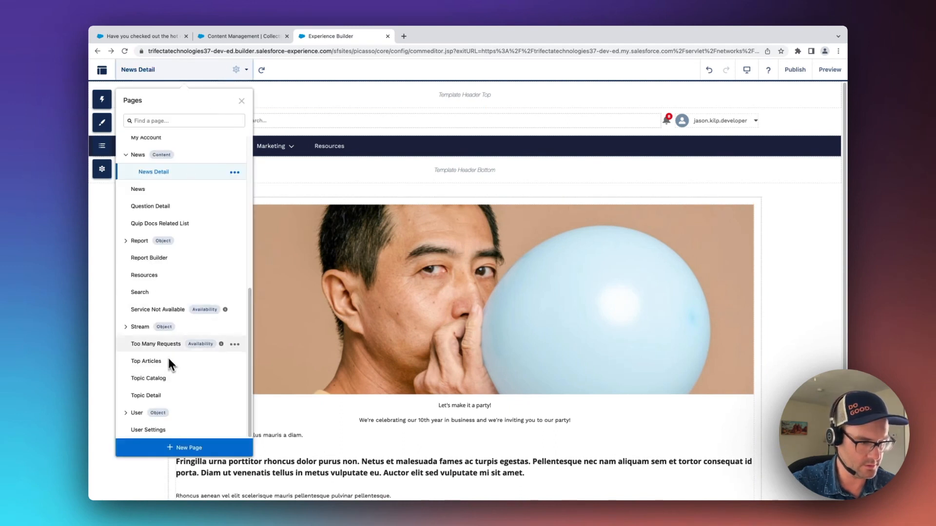
{"action": "scroll", "coordinate": [159, 226], "scroll_direction": "up", "scroll_amount": 1}
{"action": "left_click", "coordinate": [139, 209]}
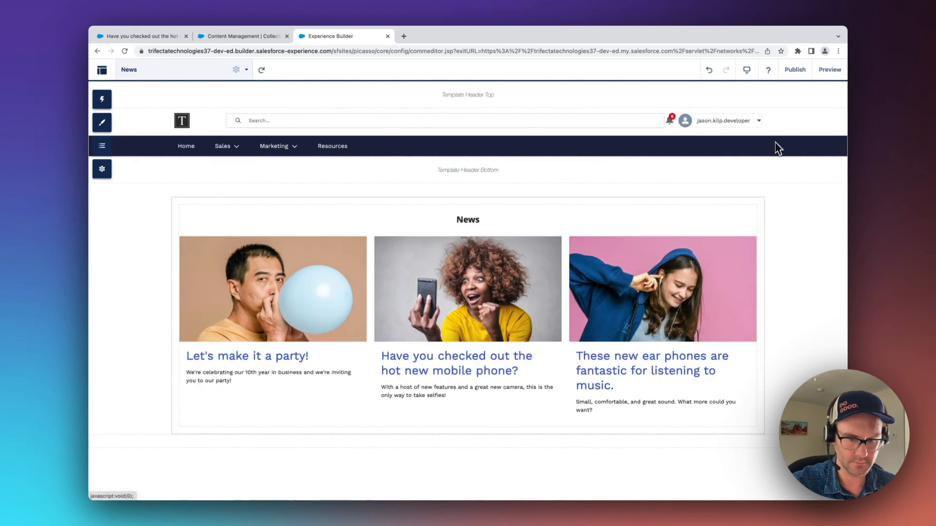
{"action": "left_click", "coordinate": [830, 70]}
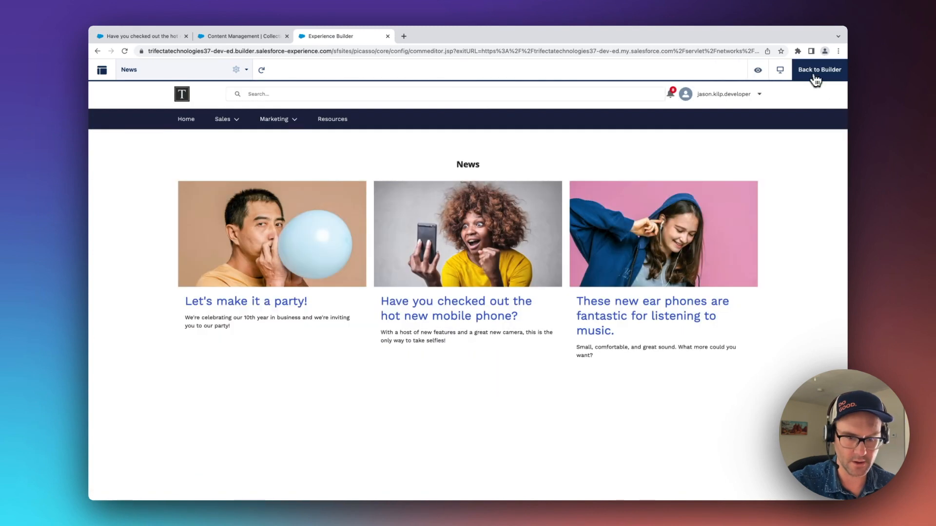
{"action": "left_click", "coordinate": [758, 73]}
{"action": "left_click", "coordinate": [760, 111]}
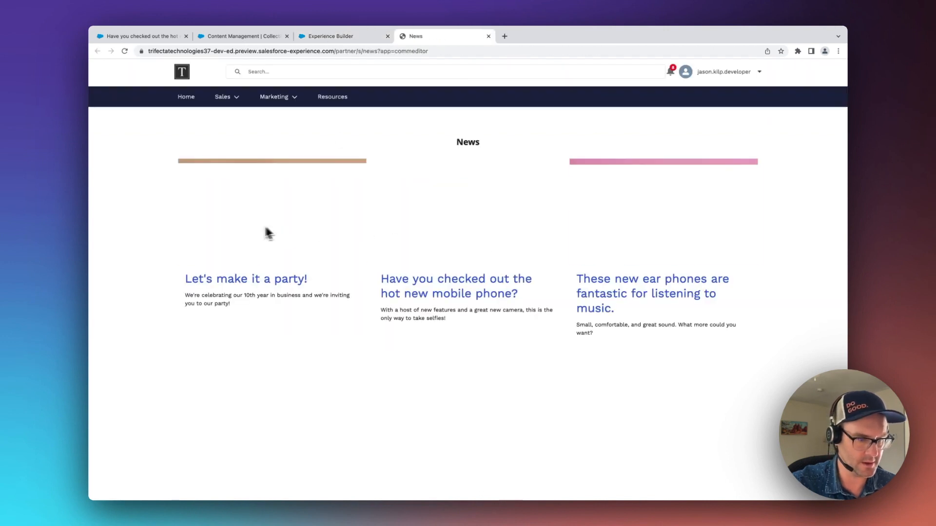
- Check the ear phones and mobile phone article links in the site preview and go back to the news list
{"action": "left_click", "coordinate": [653, 284]}
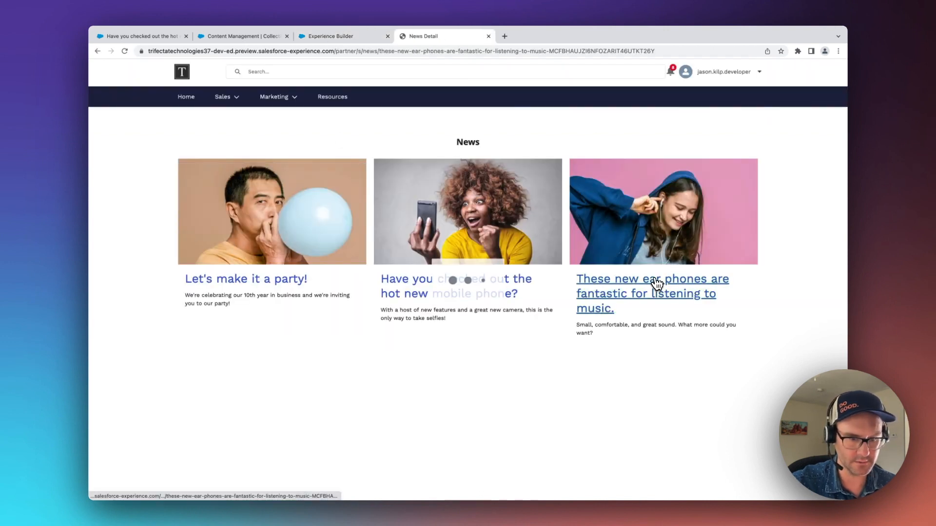
{"action": "left_click", "coordinate": [97, 51]}
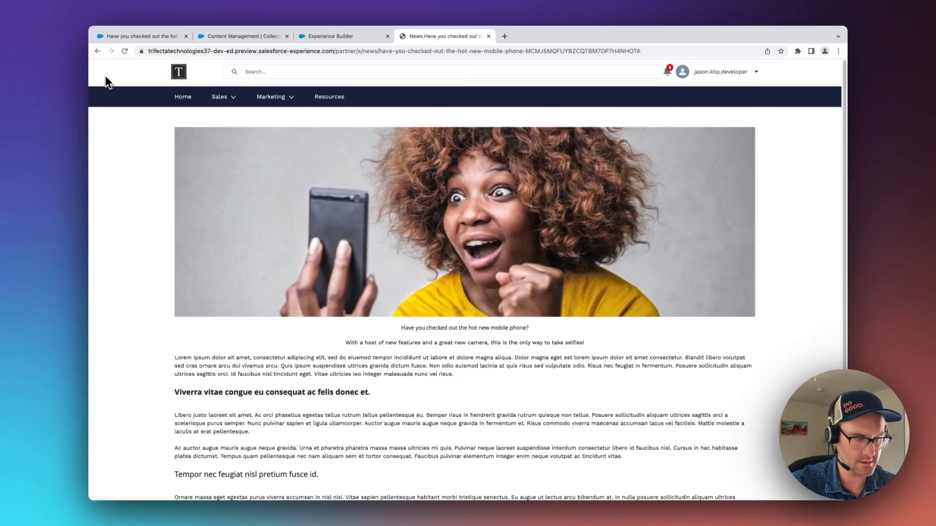
{"action": "left_click", "coordinate": [97, 52]}
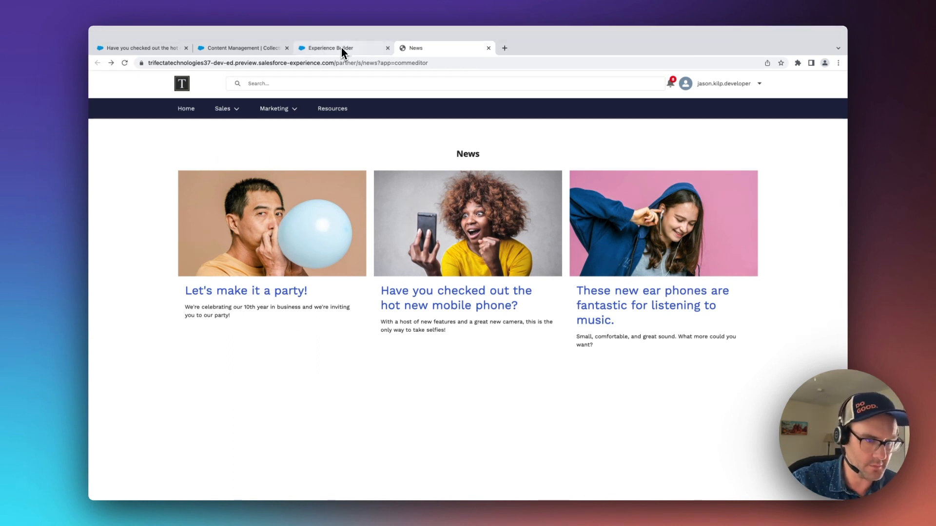
- In Experience Builder, compare the URL properties of the News page and the News Detail page
{"action": "left_click", "coordinate": [341, 49]}
{"action": "left_click", "coordinate": [828, 70]}
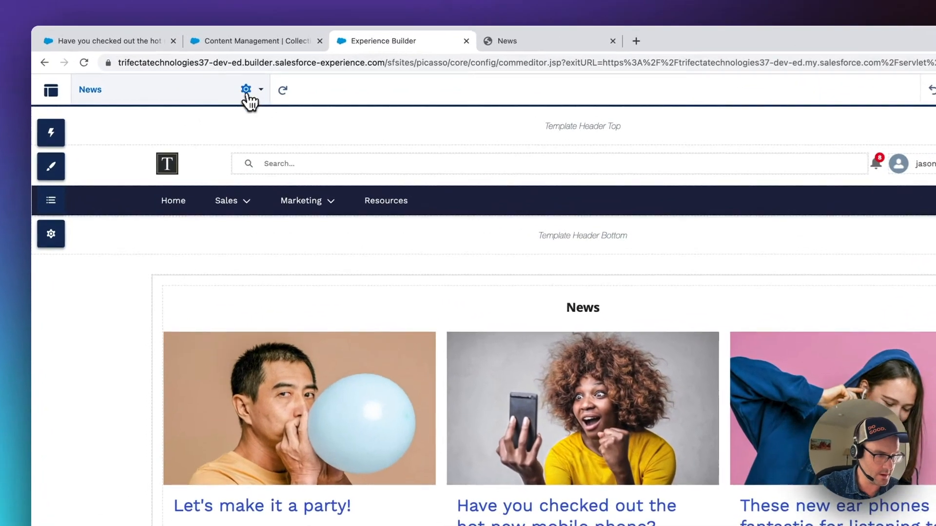
{"action": "left_click", "coordinate": [246, 90]}
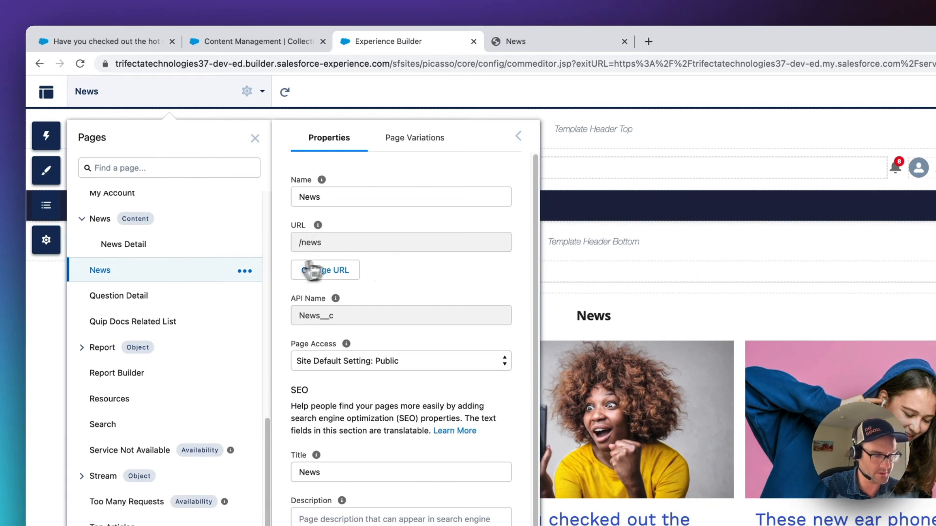
{"action": "left_click", "coordinate": [144, 247]}
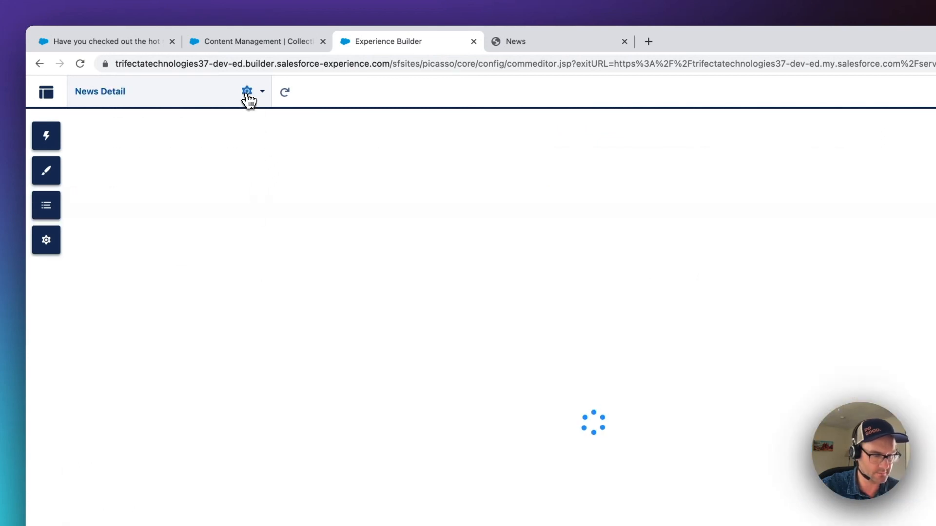
{"action": "left_click", "coordinate": [247, 91]}
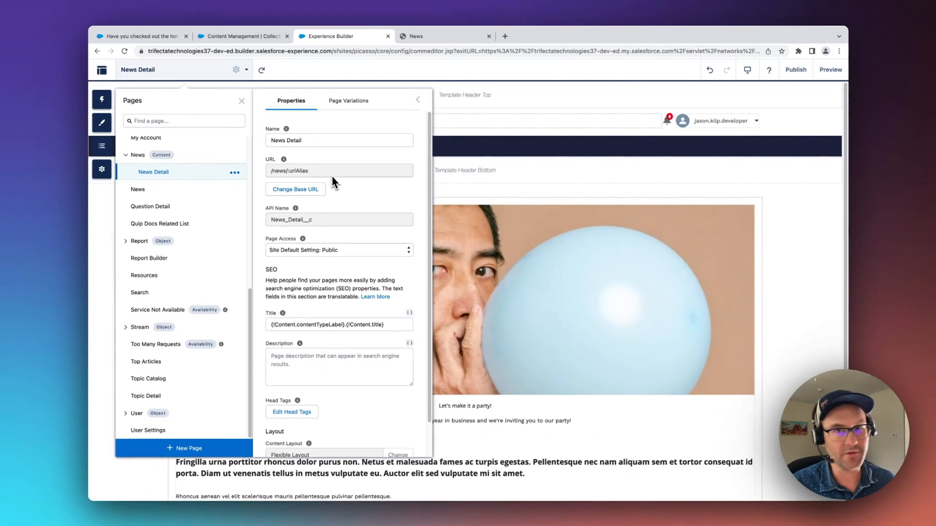
- Change the News Detail page's base URL to newdsflsdjflsdjflsdkfjdksfdsa
{"action": "left_click", "coordinate": [288, 190]}
{"action": "type", "text": "newdsflsdjflsdjflsdkfjdksfdsa"}
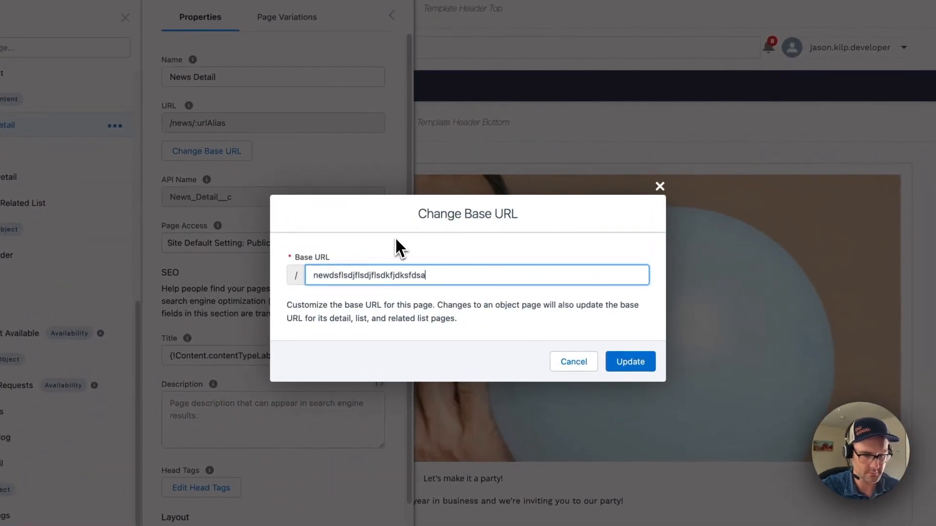
{"action": "left_click", "coordinate": [629, 363]}
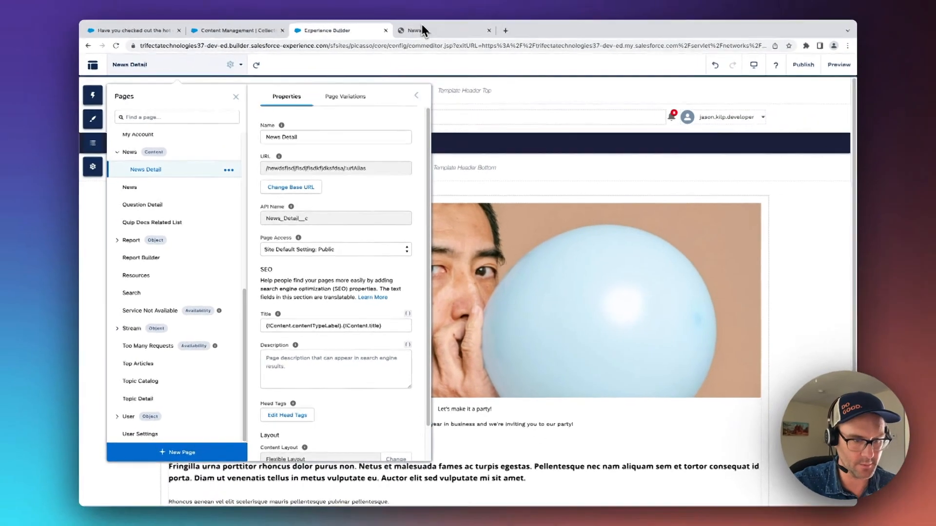
- Reload the News site preview and open the "Let's make it a party!" article to check the base URL in its address
{"action": "left_click", "coordinate": [420, 35]}
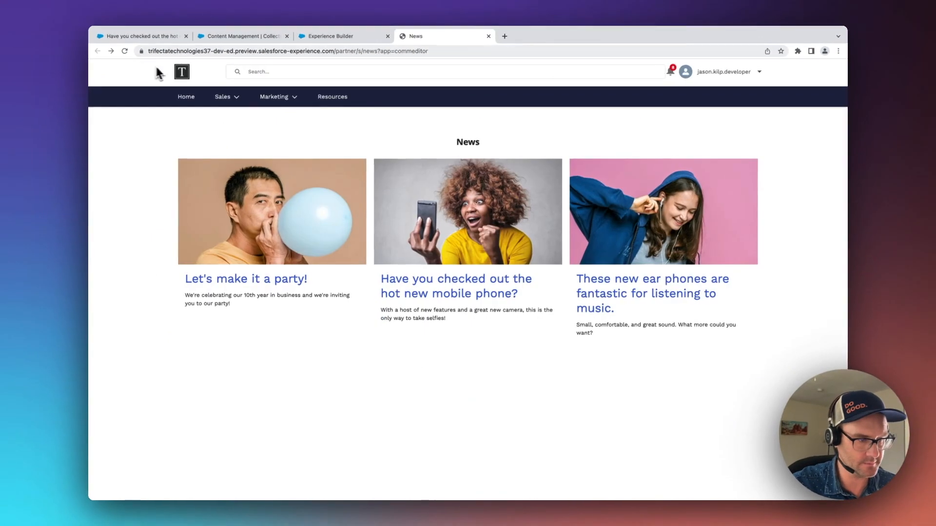
{"action": "left_click", "coordinate": [125, 51]}
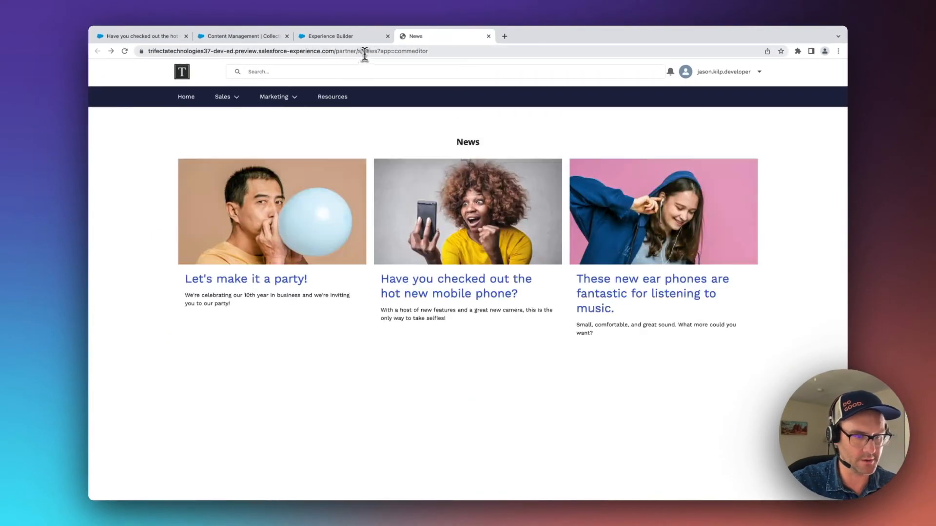
{"action": "left_click_drag", "start_coordinate": [358, 50], "coordinate": [378, 51]}
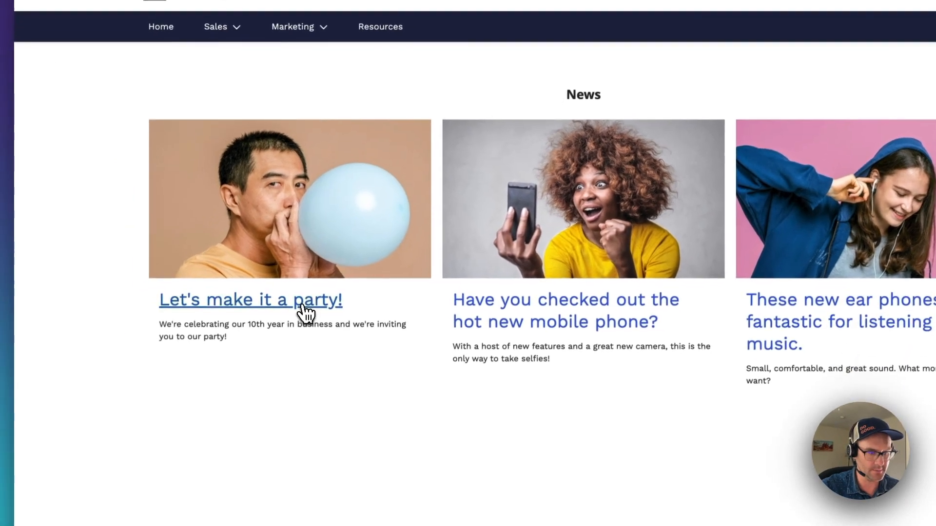
{"action": "left_click", "coordinate": [285, 366]}
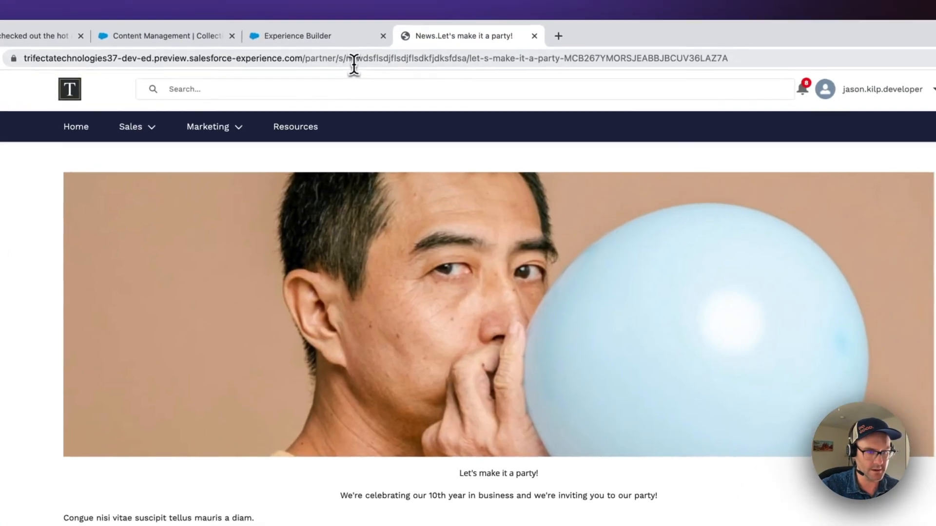
{"action": "left_click_drag", "start_coordinate": [354, 65], "coordinate": [472, 61]}
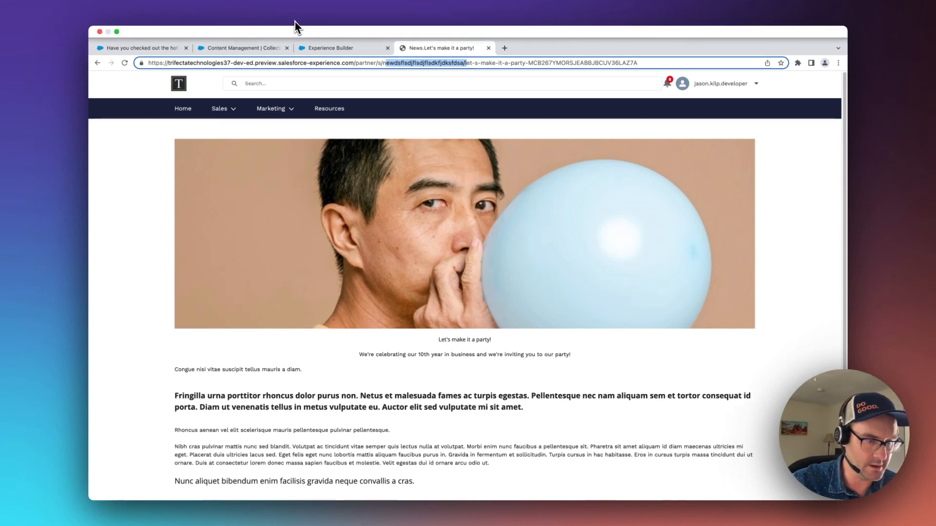
- Back in Experience Builder, view the content types offered for a new CMS Content Page and leave without creating one
{"action": "left_click", "coordinate": [312, 35]}
{"action": "left_click", "coordinate": [813, 226]}
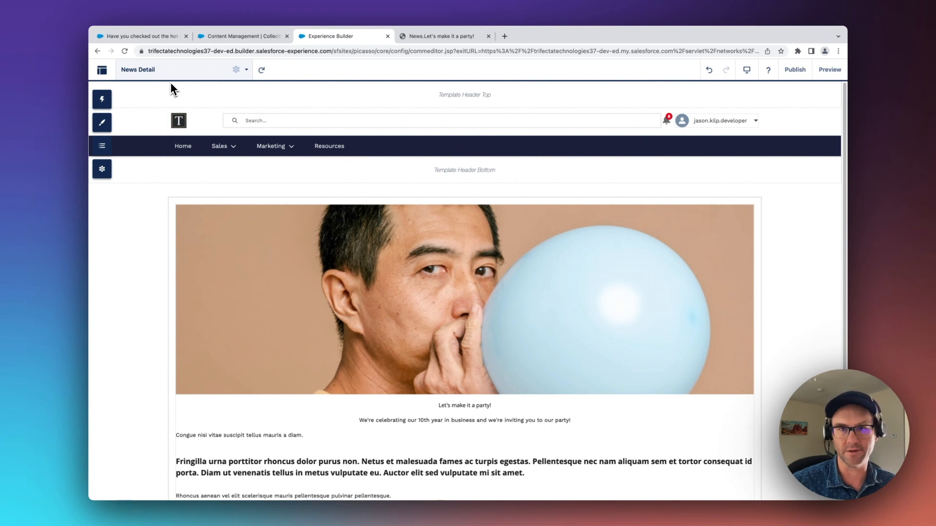
{"action": "left_click", "coordinate": [161, 76]}
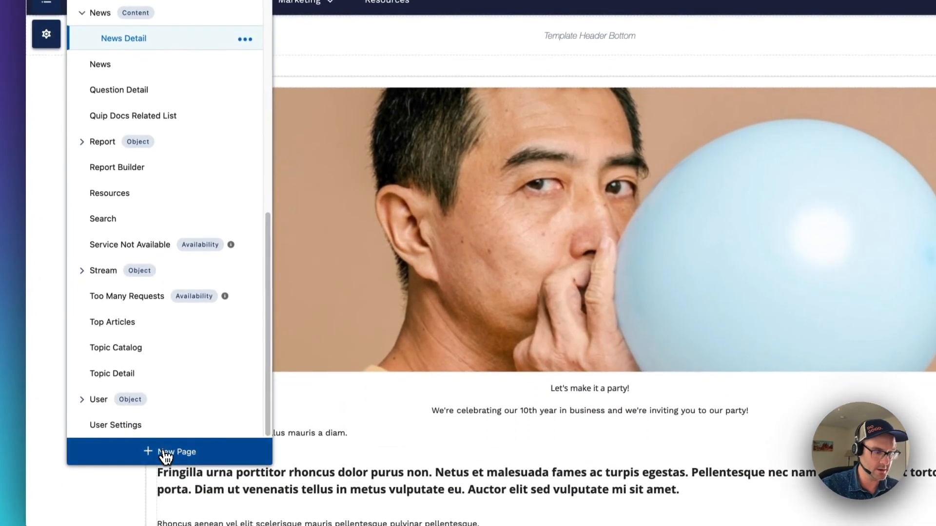
{"action": "left_click", "coordinate": [163, 497]}
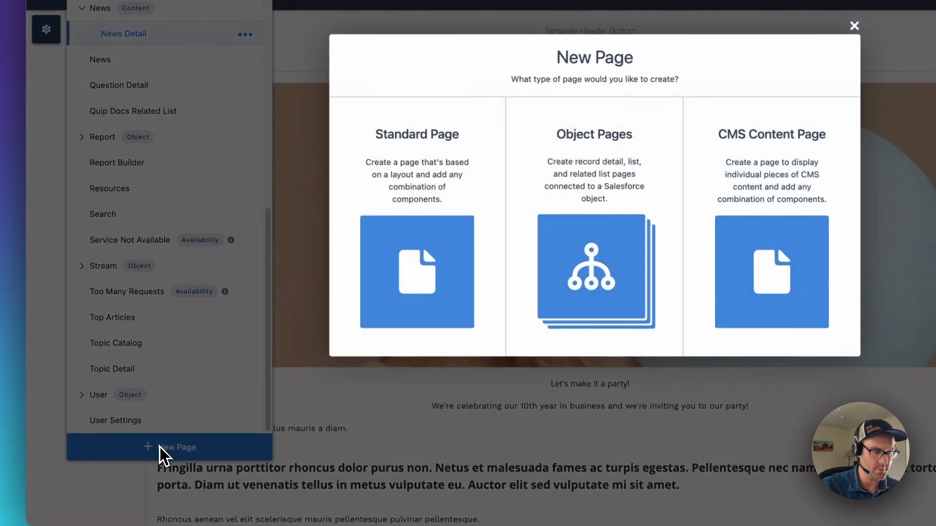
{"action": "left_click", "coordinate": [773, 334]}
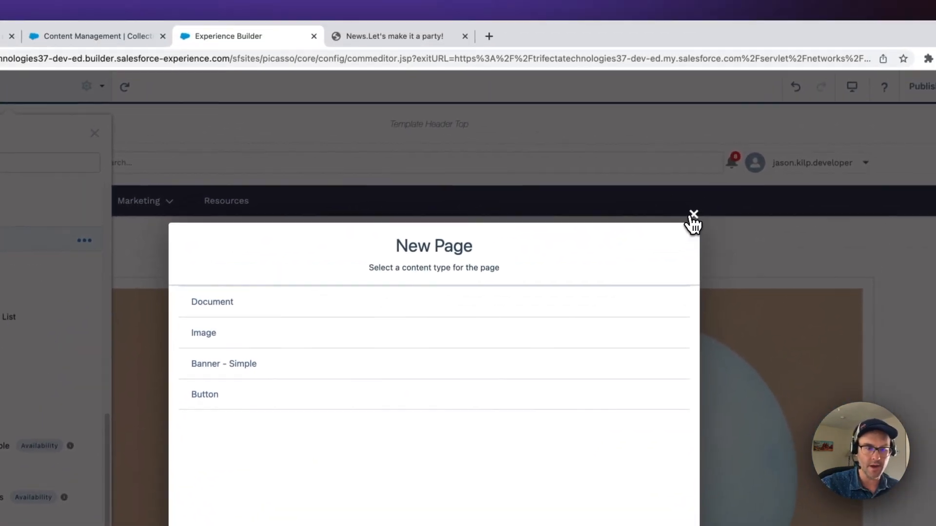
{"action": "left_click", "coordinate": [693, 215]}
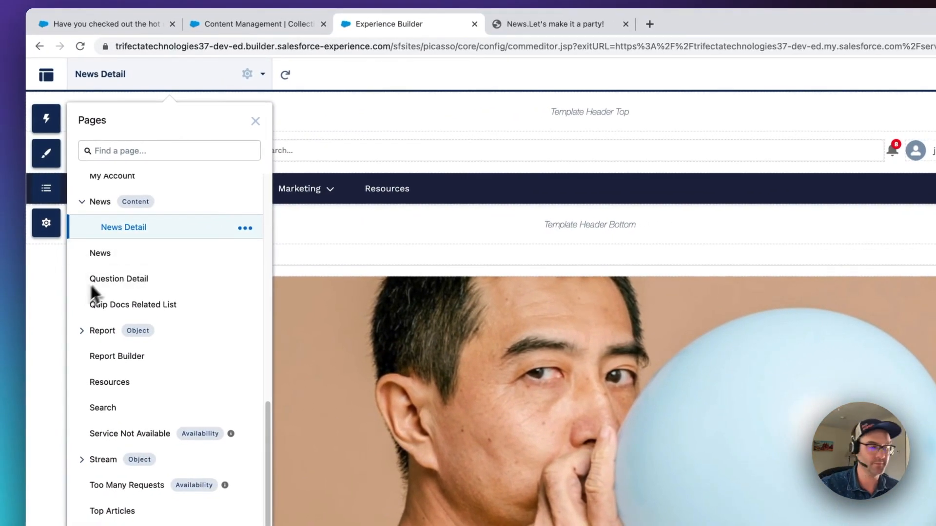
{"action": "left_click", "coordinate": [52, 295]}
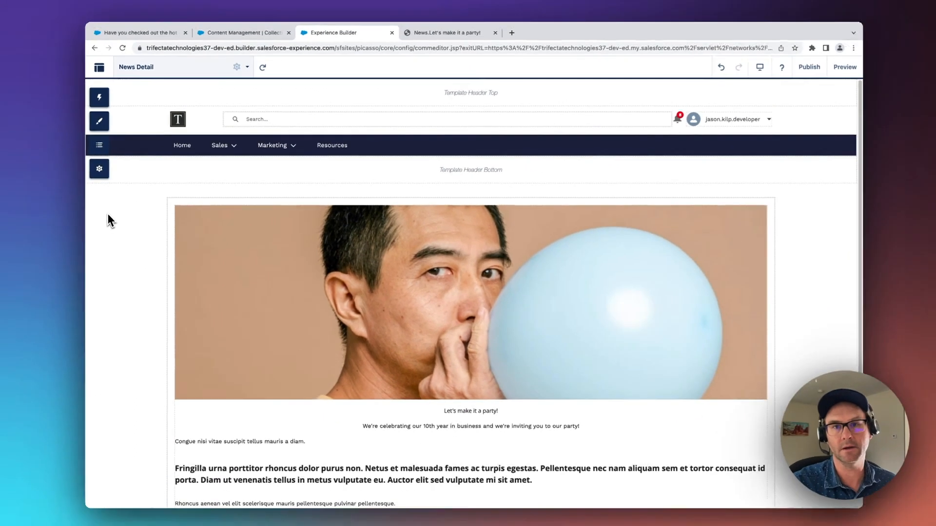